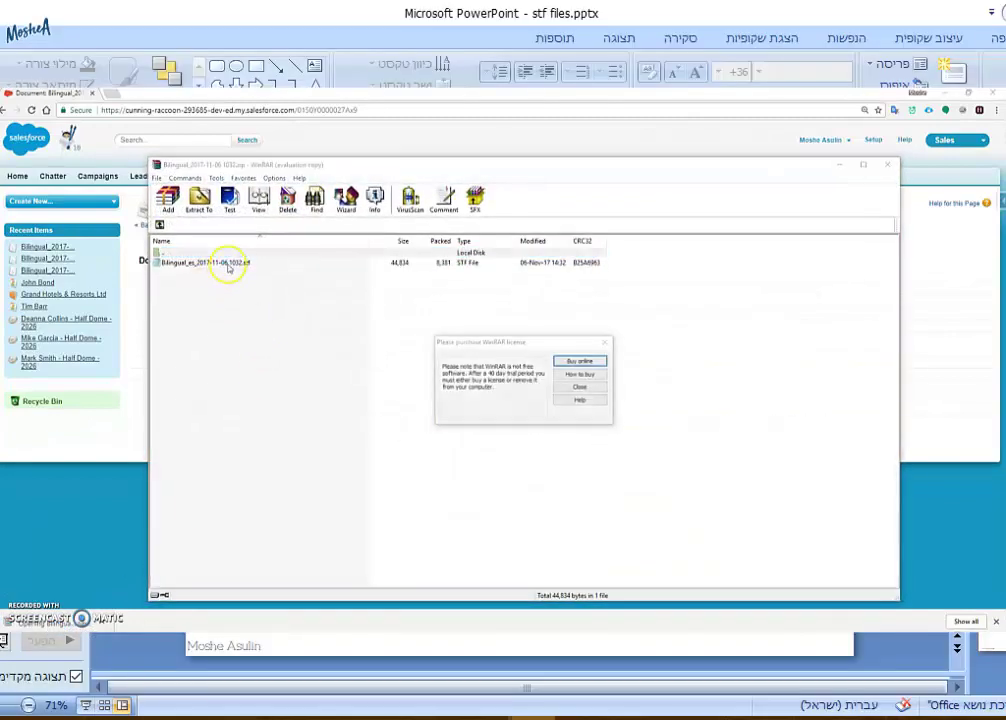
Dismiss the licence reminder, drag Bilingual_es_2017-11-06 1032.stf from the archive onto the desktop, and close WinRAR.
{"action": "left_click", "coordinate": [576, 388]}
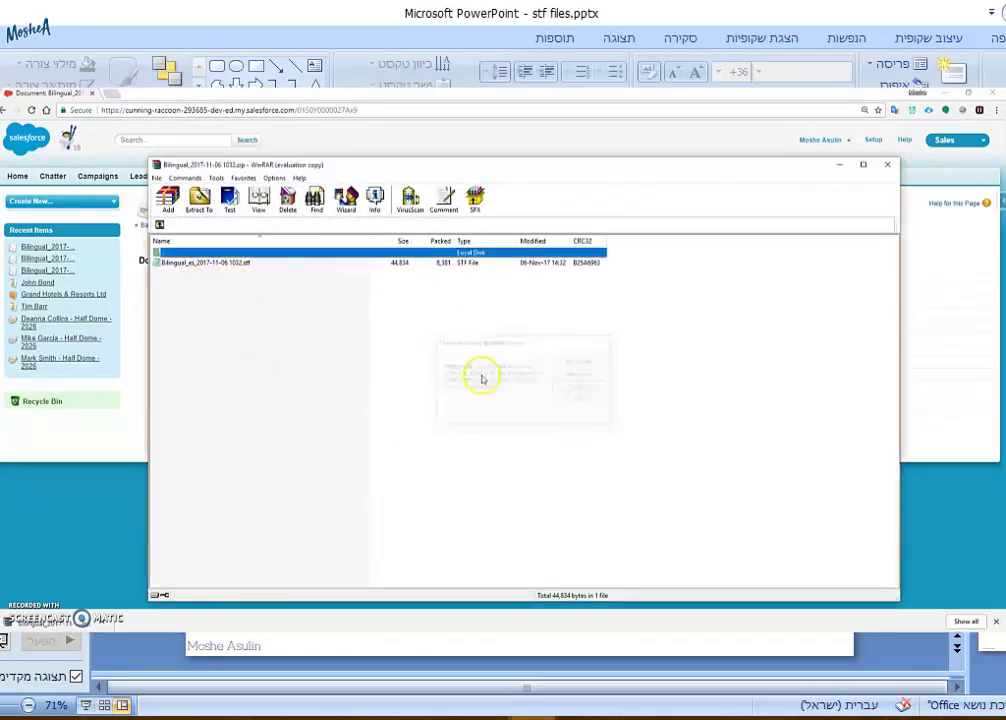
{"action": "left_click", "coordinate": [183, 264]}
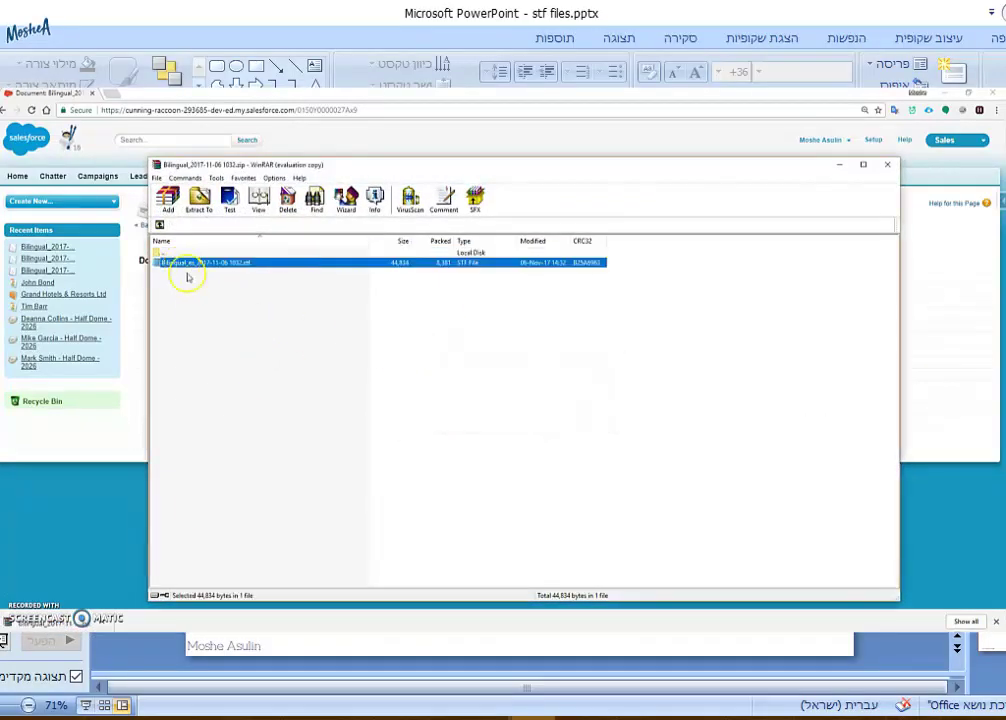
{"action": "left_click", "coordinate": [945, 95]}
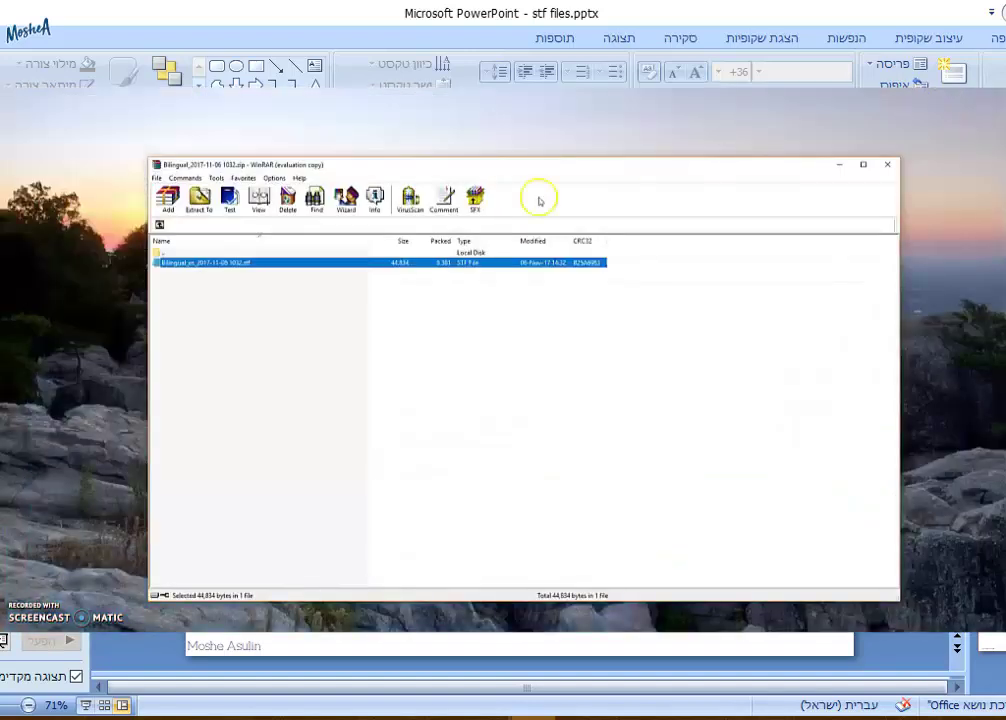
{"action": "left_click_drag", "start_coordinate": [143, 243], "coordinate": [92, 165]}
{"action": "left_click", "coordinate": [886, 165]}
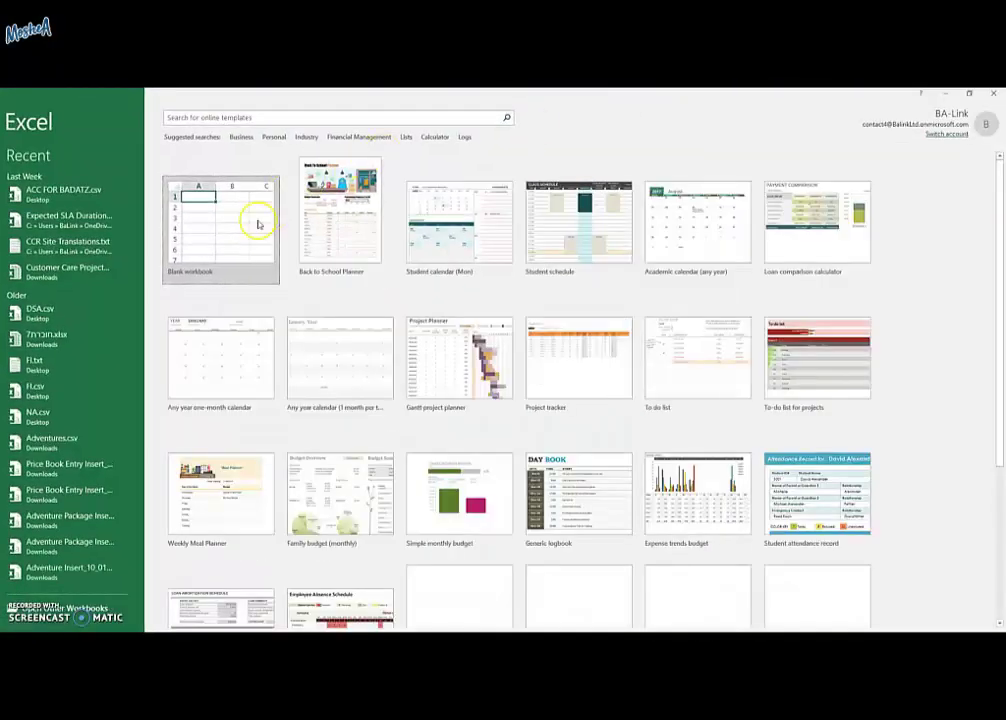
Create a blank workbook and launch Data > From Text/CSV.
{"action": "left_click", "coordinate": [227, 239]}
{"action": "left_click", "coordinate": [196, 111]}
{"action": "left_click", "coordinate": [196, 111]}
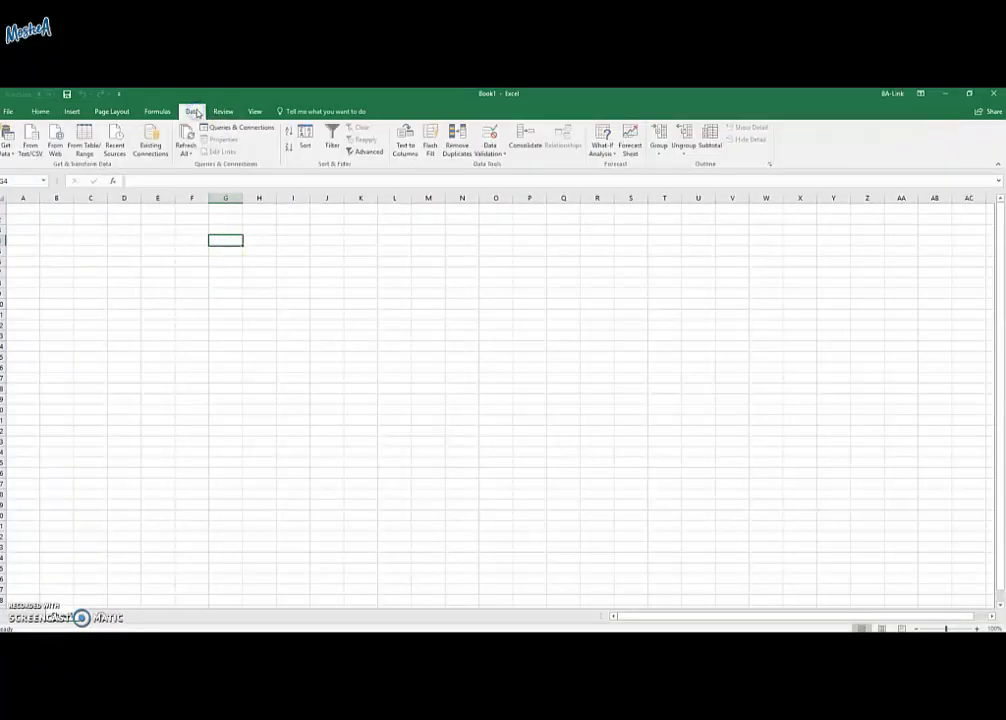
{"action": "left_click", "coordinate": [33, 136]}
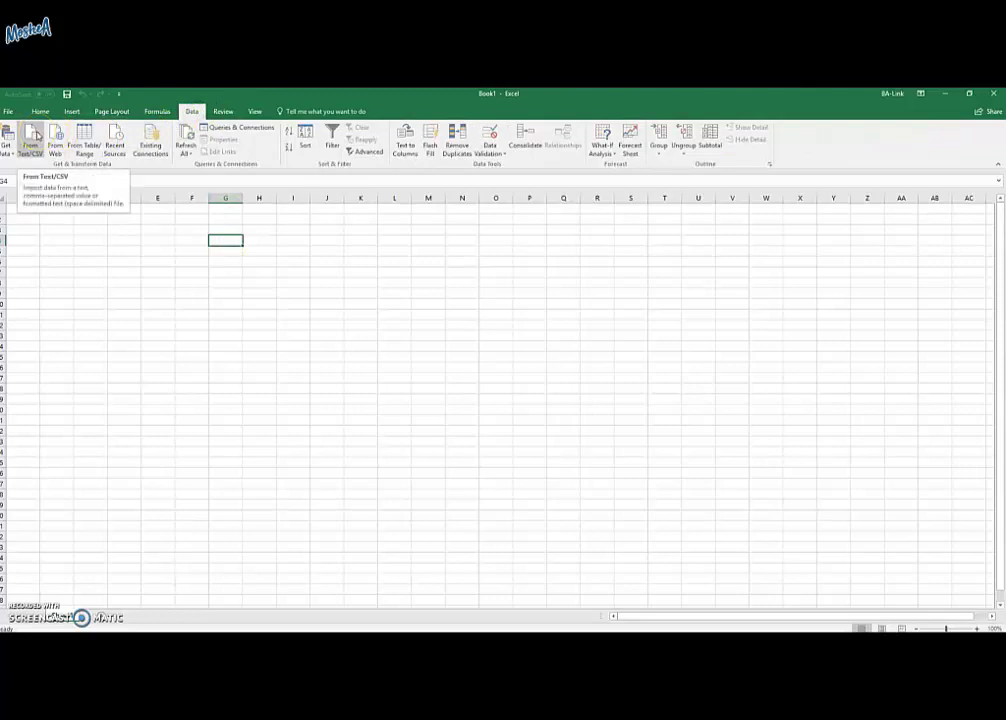
{"action": "left_click", "coordinate": [34, 135]}
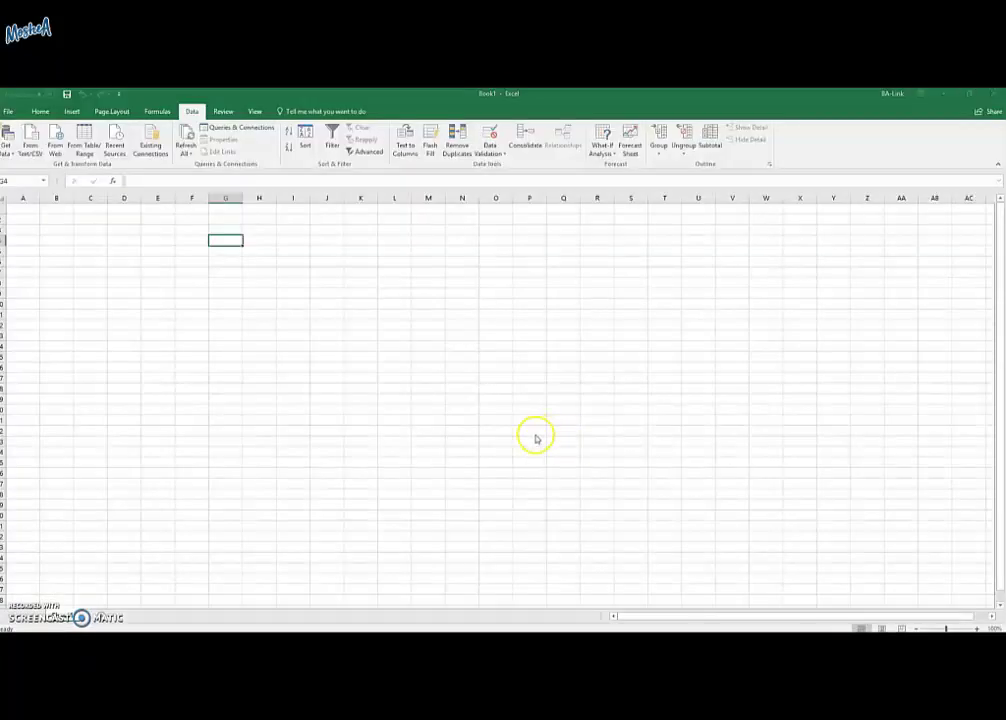
Import Bilingual_es_2017-11-06 1032.stf from the Desktop, using the All Files (*.*) filter.
{"action": "left_click_drag", "start_coordinate": [85, 93], "coordinate": [240, 203]}
{"action": "scroll", "coordinate": [233, 258], "scroll_direction": "up", "scroll_amount": 3}
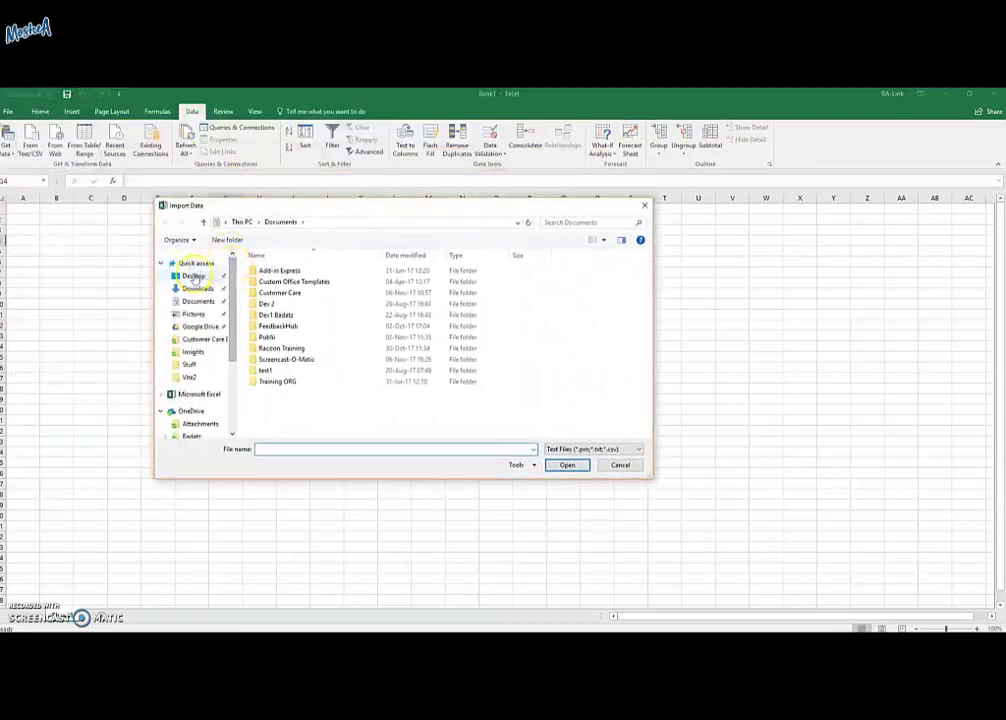
{"action": "left_click", "coordinate": [193, 276]}
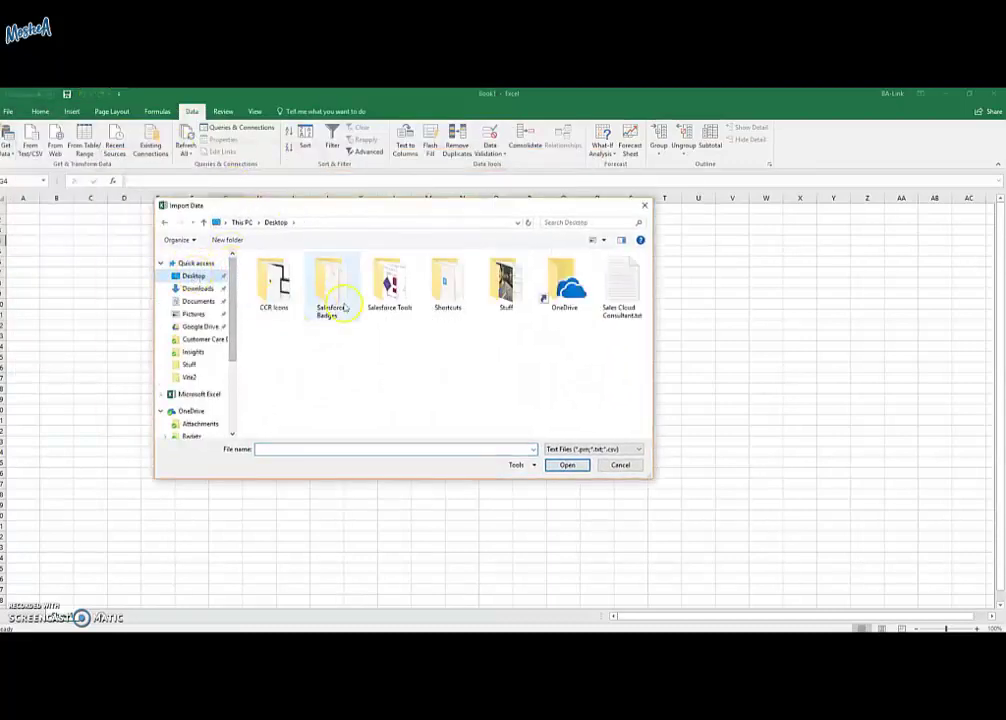
{"action": "left_click", "coordinate": [601, 449]}
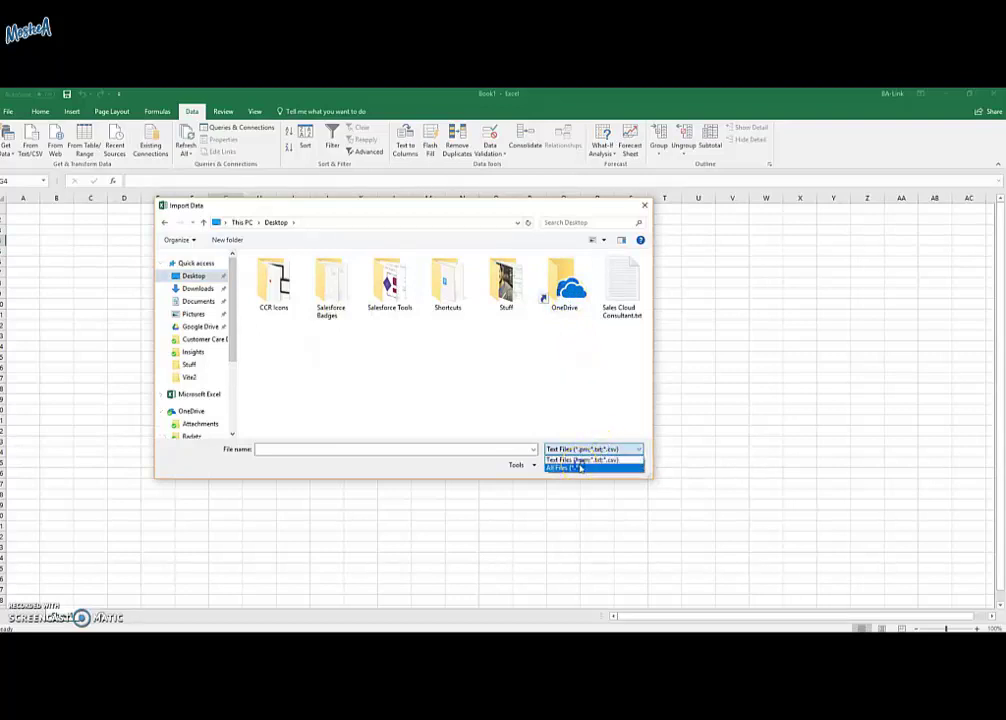
{"action": "left_click", "coordinate": [580, 468]}
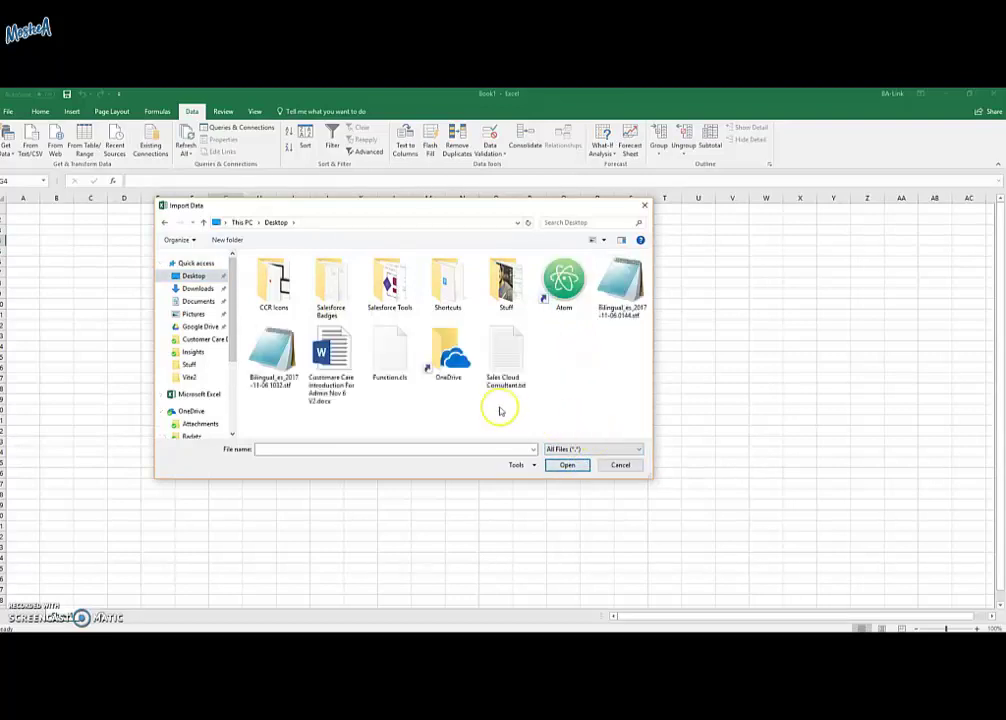
{"action": "left_click", "coordinate": [268, 356]}
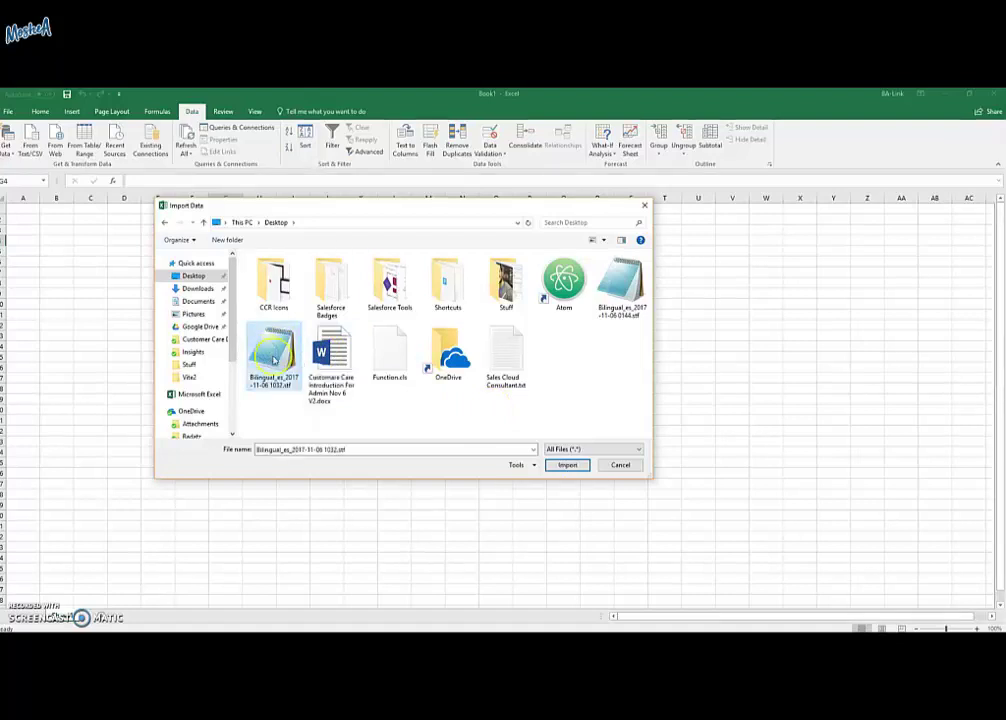
{"action": "left_click", "coordinate": [583, 468]}
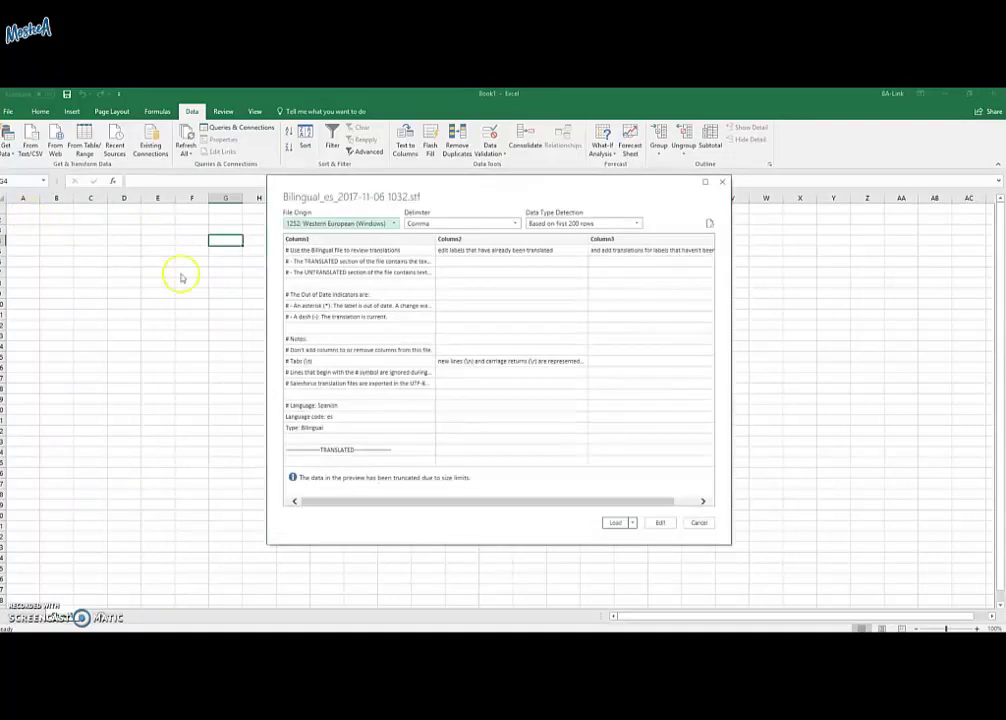
Set delimiter to Tab and file origin to 65001: Unicode (UTF-8), then load the data.
{"action": "left_click", "coordinate": [441, 227]}
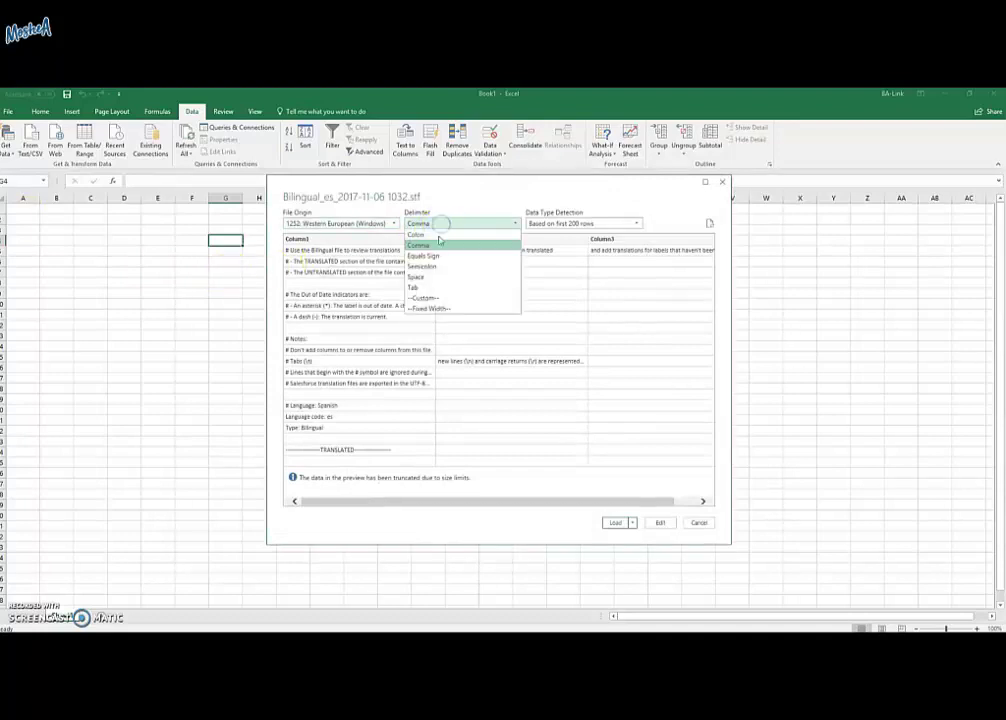
{"action": "left_click", "coordinate": [420, 289]}
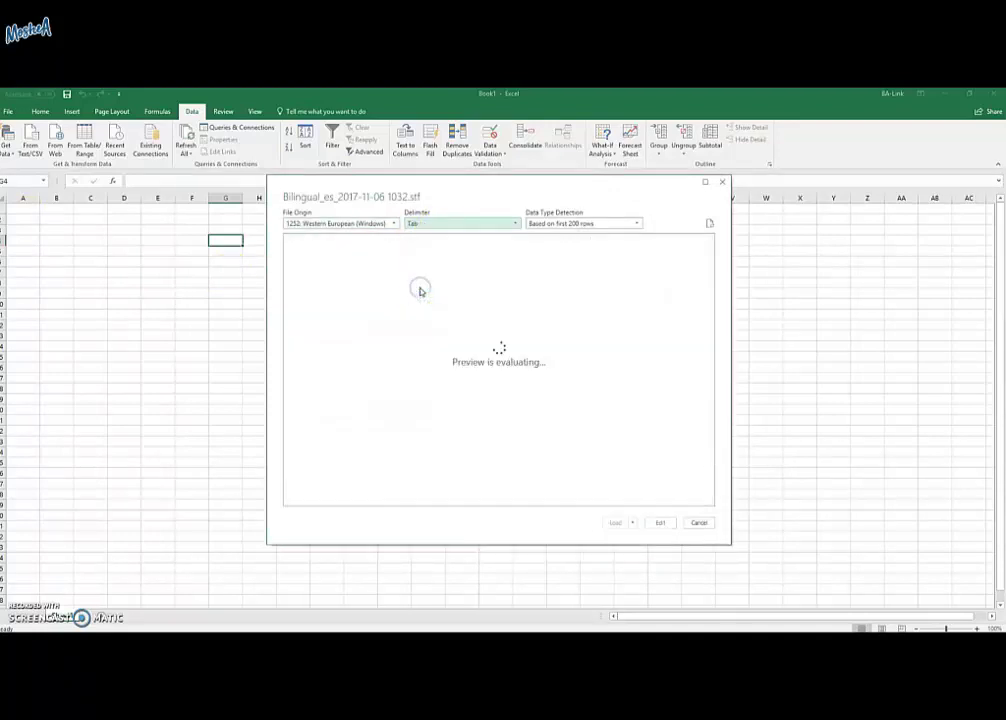
{"action": "left_click", "coordinate": [352, 223]}
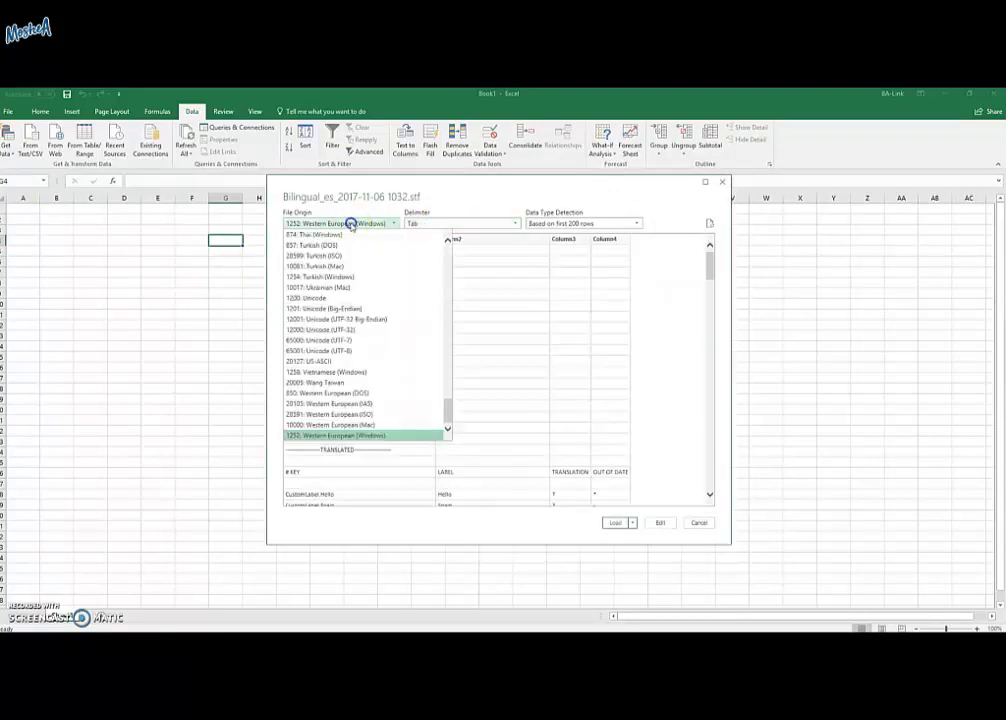
{"action": "left_click", "coordinate": [346, 351]}
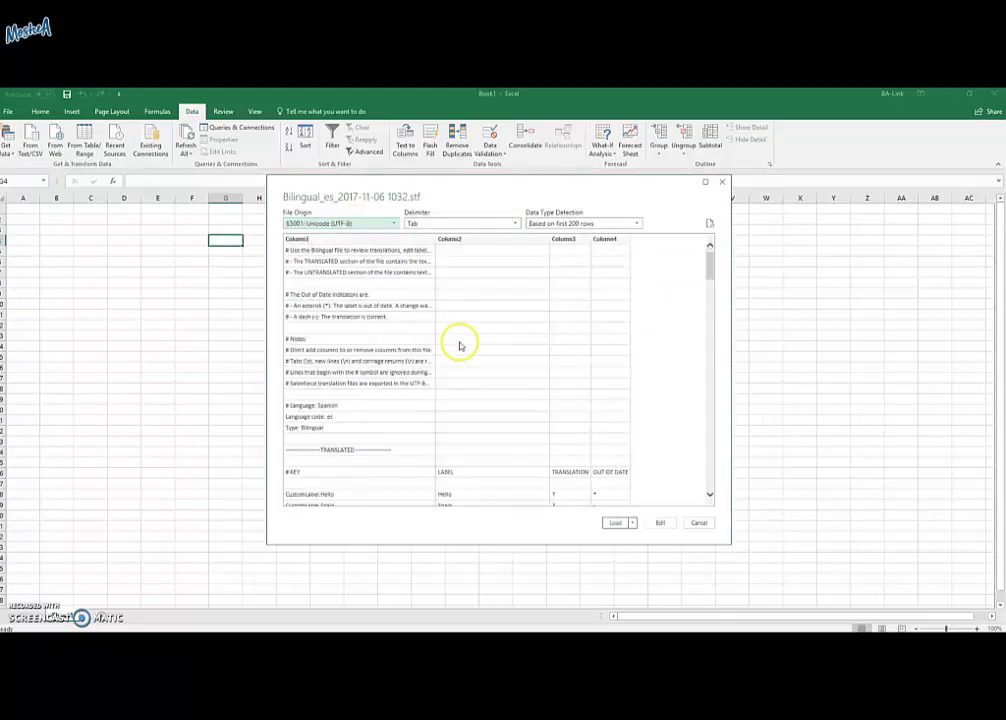
{"action": "left_click", "coordinate": [617, 523]}
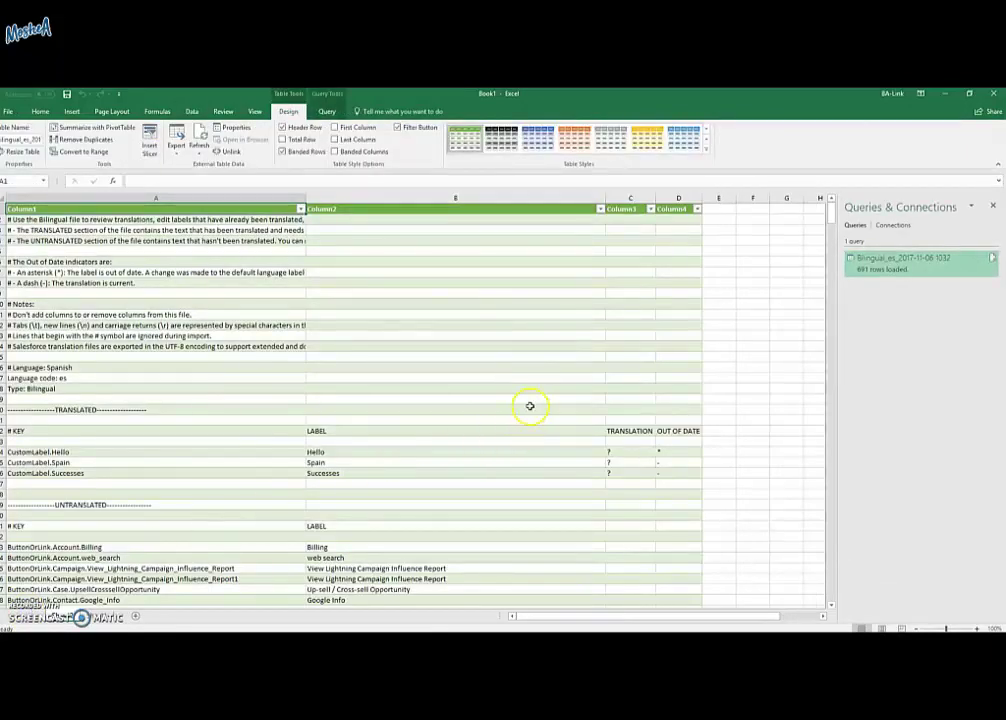
Point out the TRANSLATED heading in A20 and the UNTRANSLATED heading in A29.
{"action": "scroll", "coordinate": [529, 407], "scroll_direction": "down", "scroll_amount": 7}
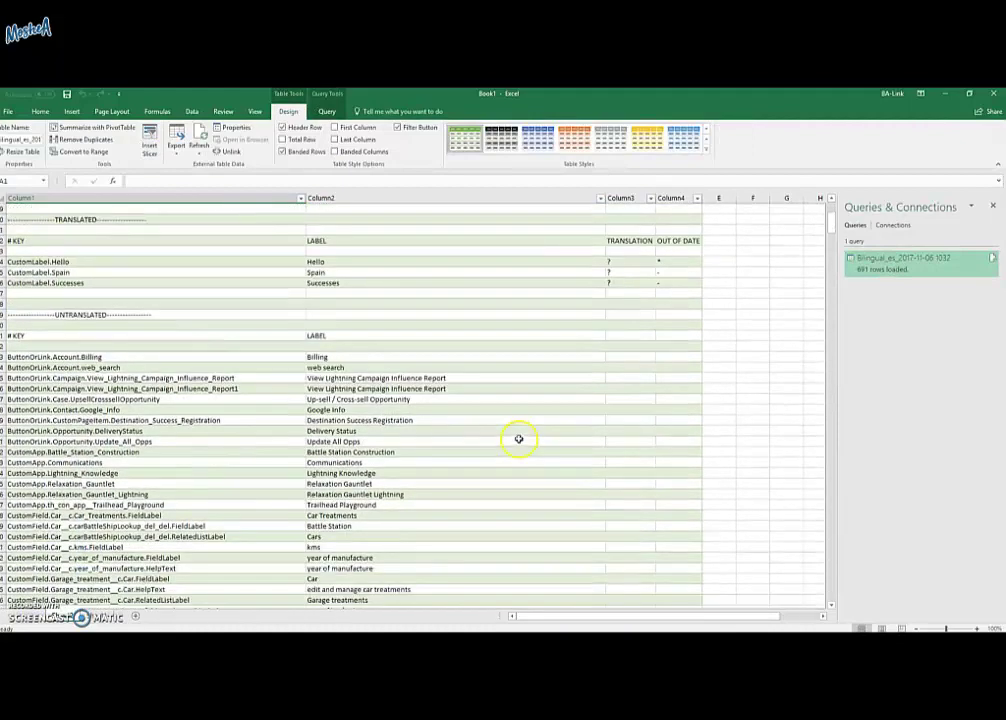
{"action": "scroll", "coordinate": [512, 455], "scroll_direction": "up", "scroll_amount": 5}
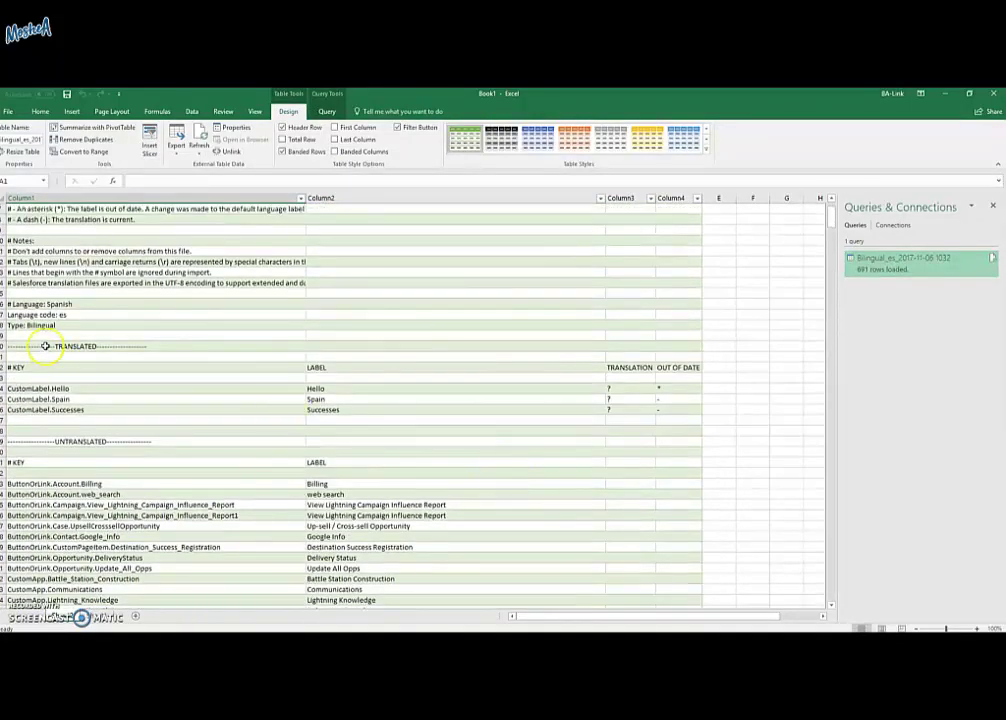
{"action": "left_click", "coordinate": [45, 346]}
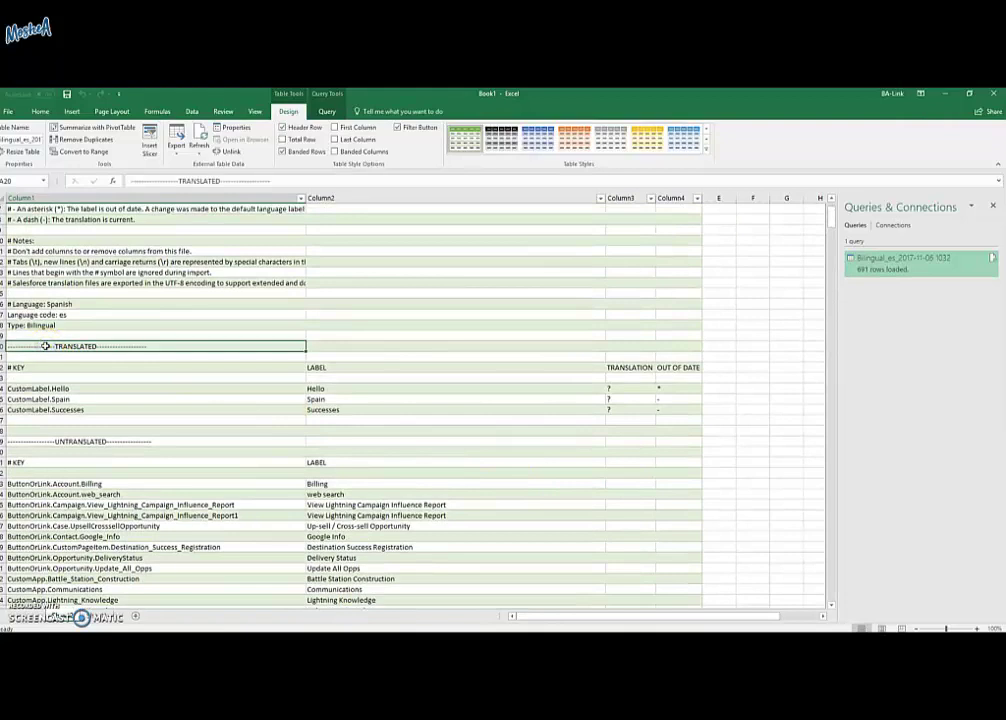
{"action": "left_click", "coordinate": [89, 444]}
Scroll down to the Preferred_form_of_Contact key, then scroll back up to the top rows.
{"action": "scroll", "coordinate": [186, 472], "scroll_direction": "down", "scroll_amount": 2}
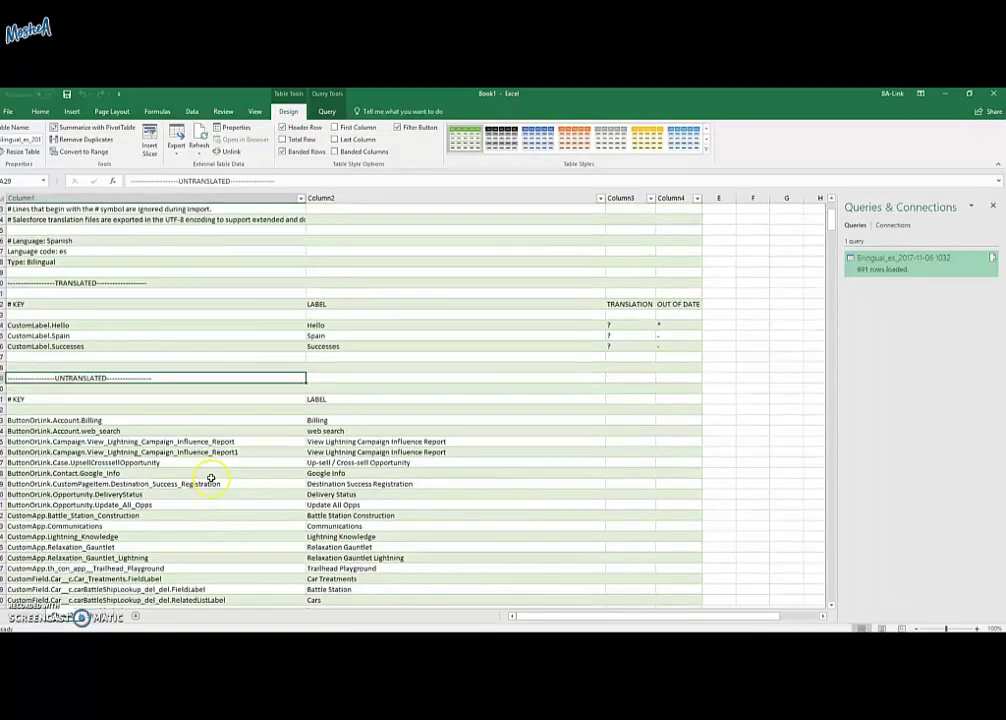
{"action": "scroll", "coordinate": [211, 479], "scroll_direction": "down", "scroll_amount": 5}
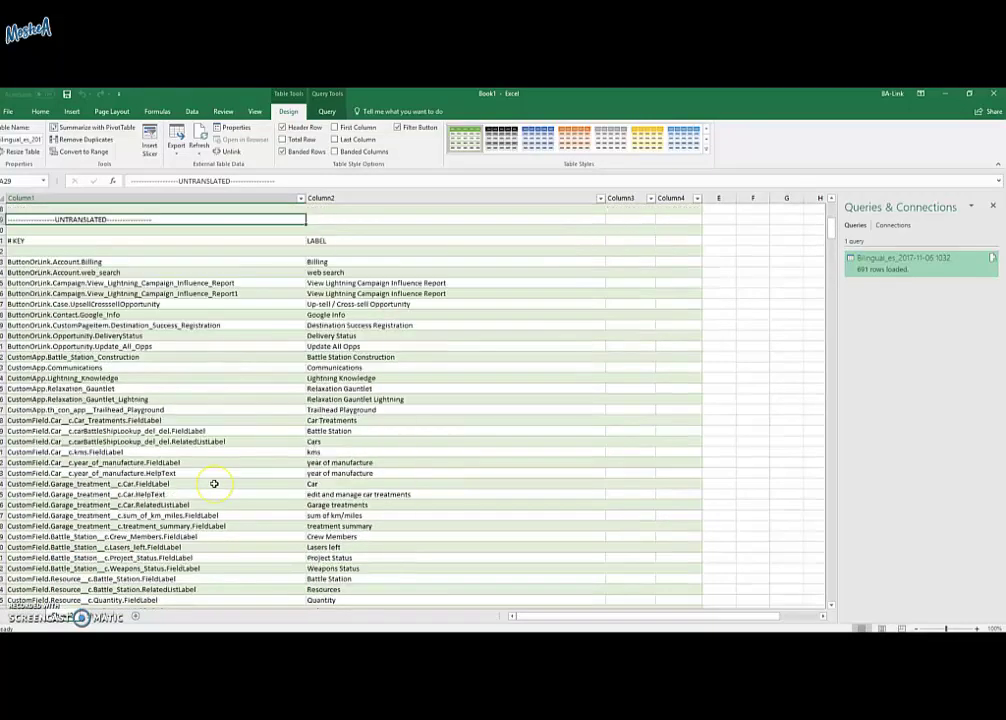
{"action": "scroll", "coordinate": [214, 484], "scroll_direction": "down", "scroll_amount": 15}
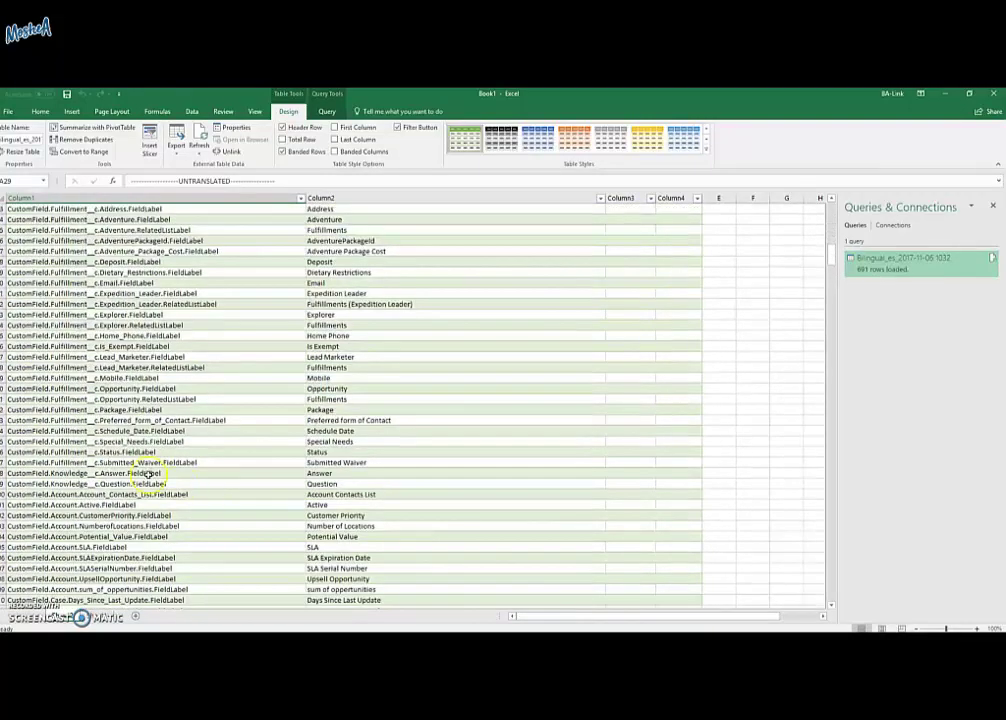
{"action": "left_click", "coordinate": [30, 421]}
{"action": "scroll", "coordinate": [50, 448], "scroll_direction": "down", "scroll_amount": 20}
{"action": "scroll", "coordinate": [50, 452], "scroll_direction": "down", "scroll_amount": 20}
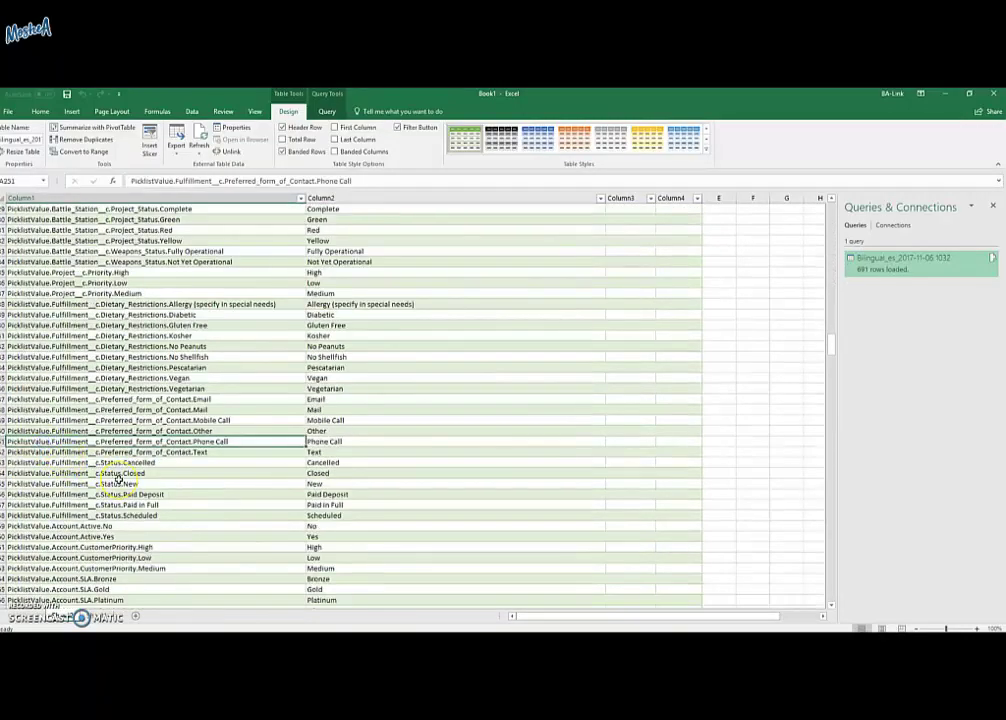
{"action": "scroll", "coordinate": [118, 478], "scroll_direction": "up", "scroll_amount": 15}
{"action": "scroll", "coordinate": [118, 478], "scroll_direction": "down", "scroll_amount": 10}
{"action": "scroll", "coordinate": [118, 478], "scroll_direction": "up", "scroll_amount": 20}
{"action": "scroll", "coordinate": [118, 474], "scroll_direction": "up", "scroll_amount": 20}
{"action": "scroll", "coordinate": [287, 444], "scroll_direction": "up", "scroll_amount": 2}
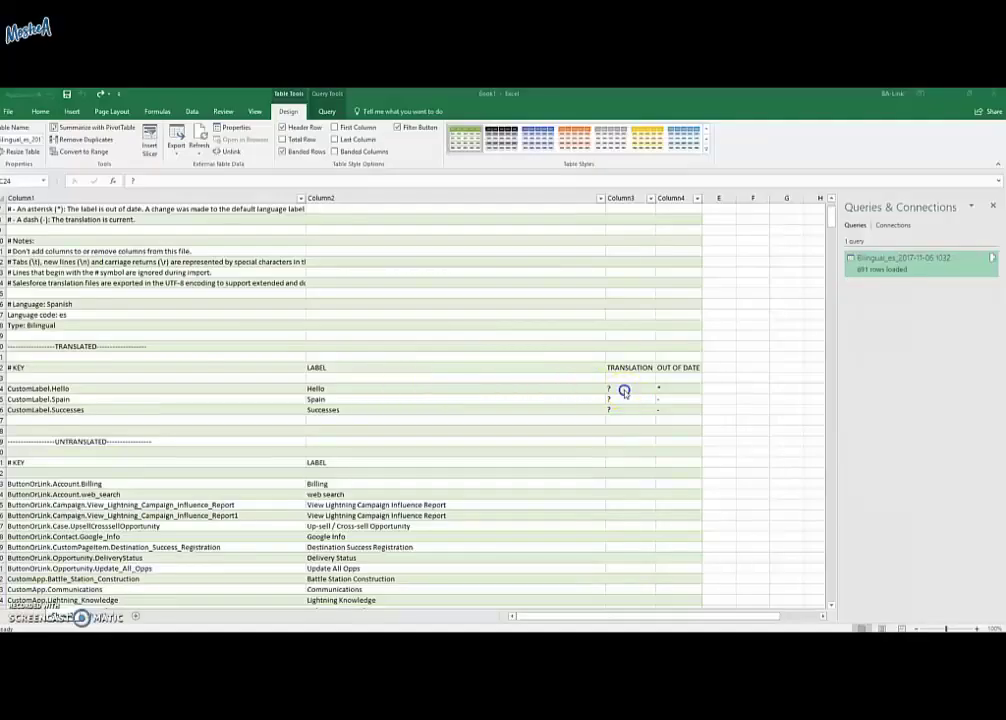
Clear the ? placeholders from the Hello, Spain and Successes translation cells.
{"action": "left_click", "coordinate": [624, 390]}
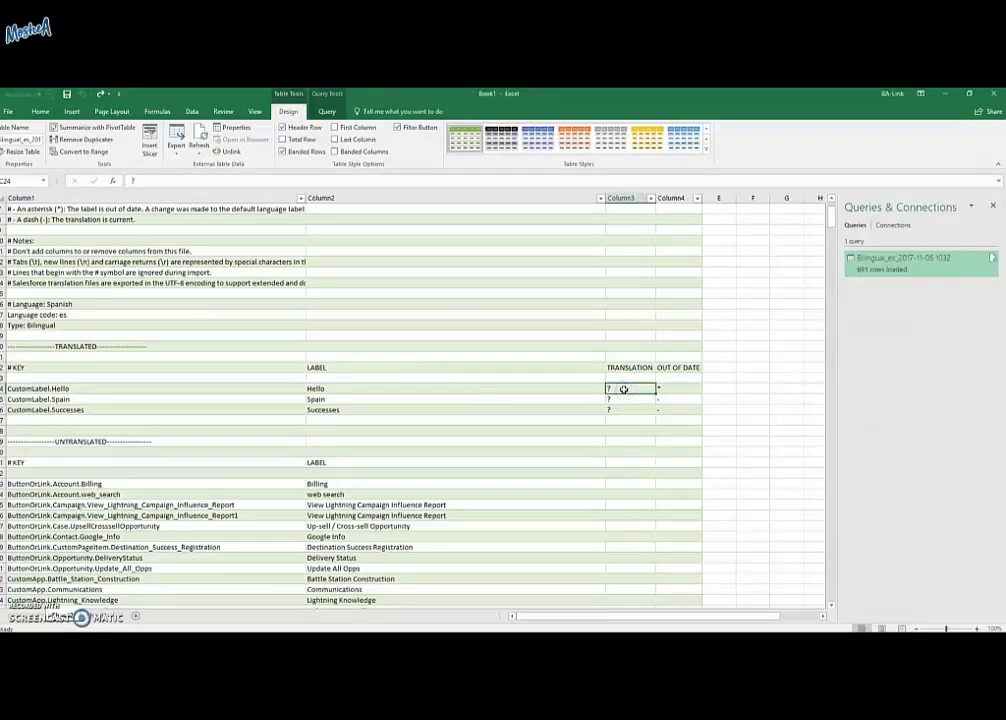
{"action": "key", "text": "Delete"}
{"action": "key", "text": "Down"}
{"action": "key", "text": "Delete"}
{"action": "key", "text": "Down"}
{"action": "key", "text": "Delete"}
Paste Hola, España and Éxitos from the clipboard manager into C24:C26.
{"action": "left_click", "coordinate": [624, 390]}
{"action": "right_click", "coordinate": [624, 390]}
{"action": "left_click", "coordinate": [666, 287]}
{"action": "left_click_drag", "start_coordinate": [666, 287], "coordinate": [628, 392]}
{"action": "left_click", "coordinate": [628, 399]}
{"action": "right_click", "coordinate": [628, 399]}
{"action": "left_click", "coordinate": [670, 279]}
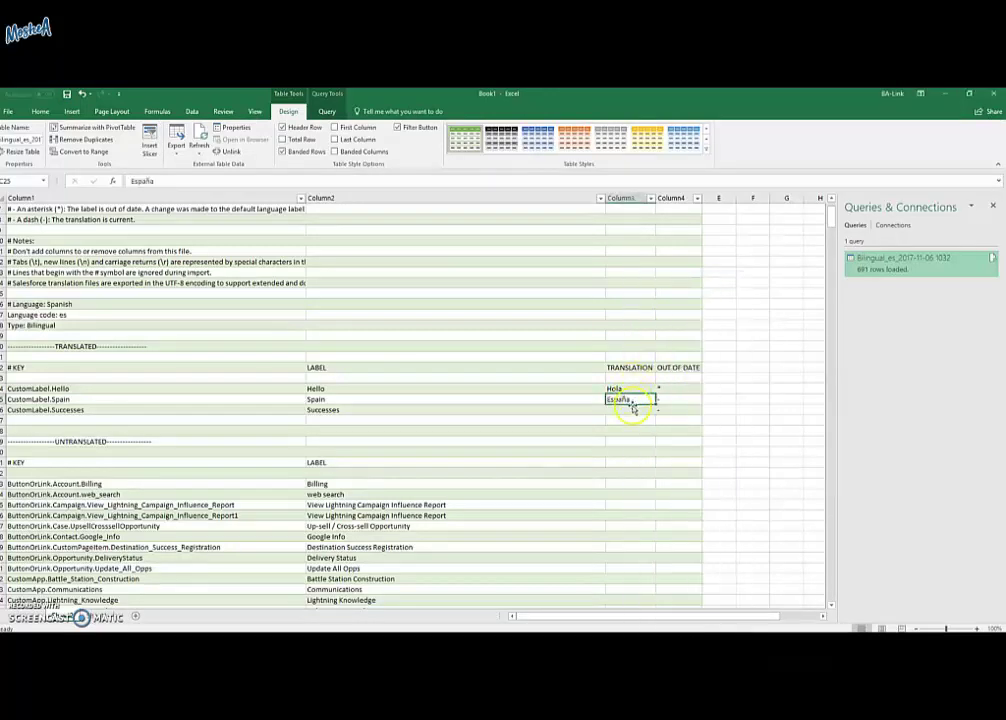
{"action": "left_click", "coordinate": [628, 409]}
{"action": "right_click", "coordinate": [628, 409]}
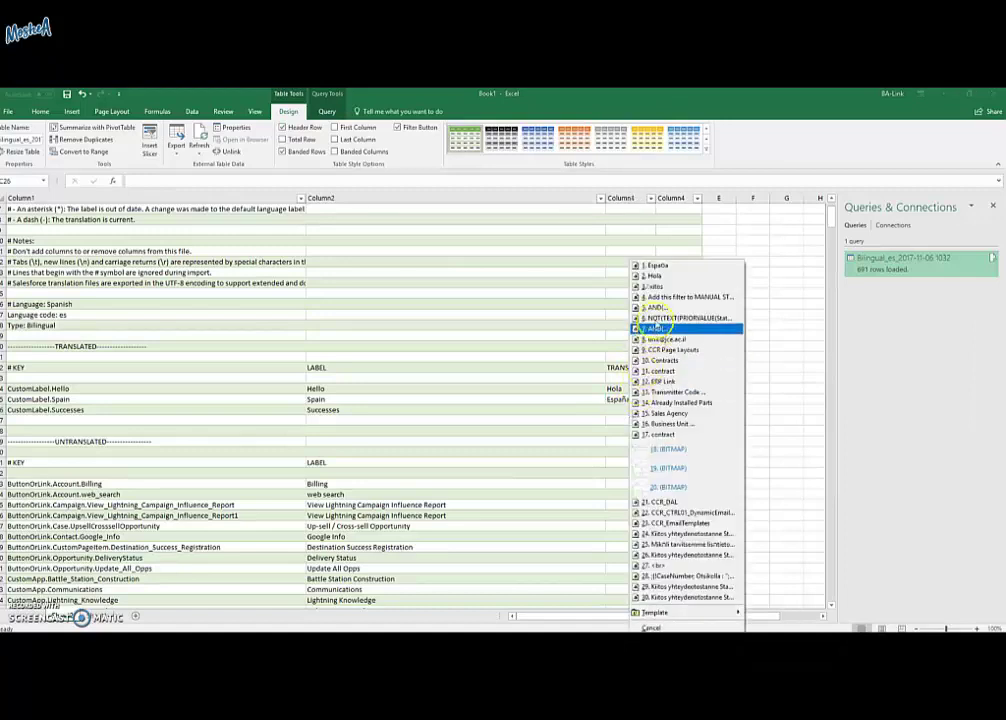
{"action": "left_click", "coordinate": [662, 286]}
Replace the out-of-date asterisk in D24 with a dash.
{"action": "left_click", "coordinate": [671, 387]}
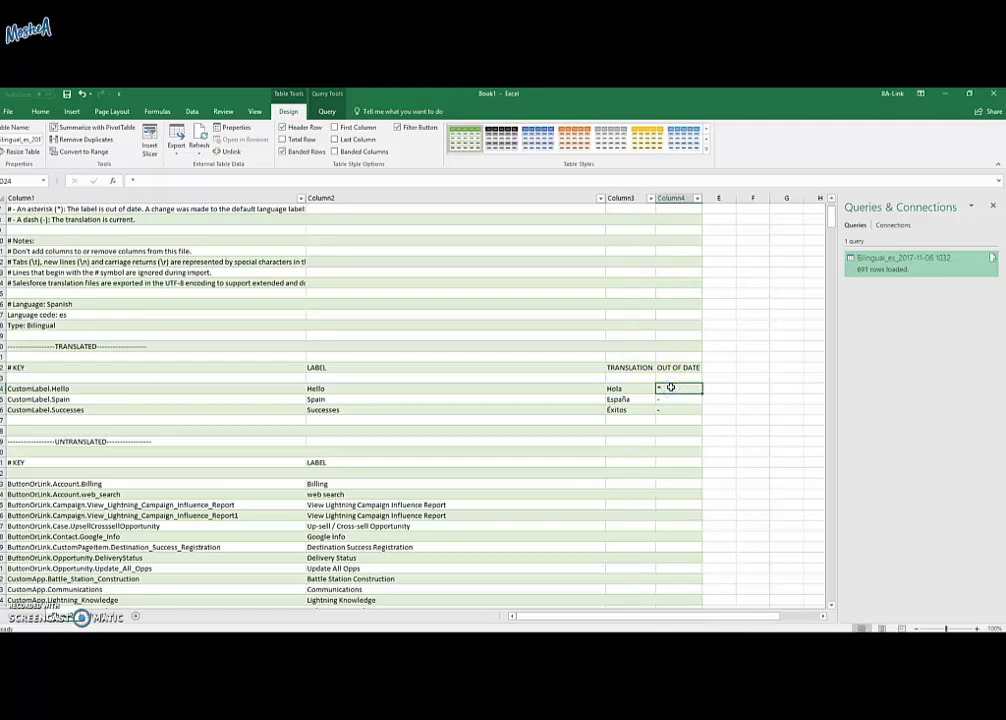
{"action": "key", "text": "BackSpace"}
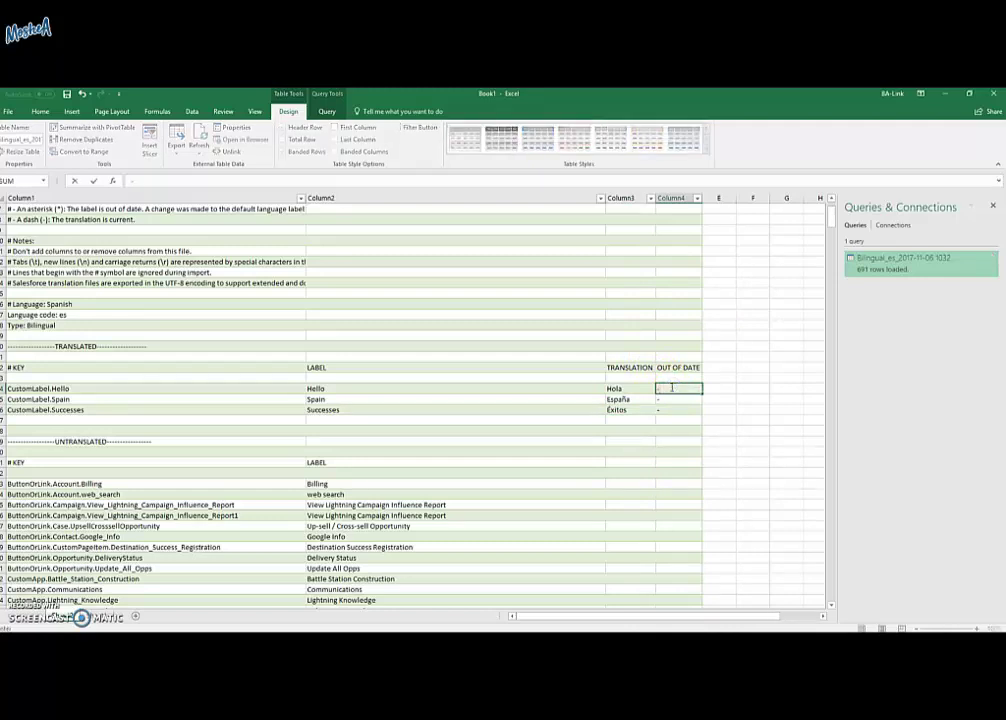
{"action": "type", "text": "-"}
{"action": "left_click", "coordinate": [125, 334]}
Save the workbook to the Desktop as SpanishTranslation in Unicode Text (*.txt) format.
{"action": "left_click", "coordinate": [10, 111]}
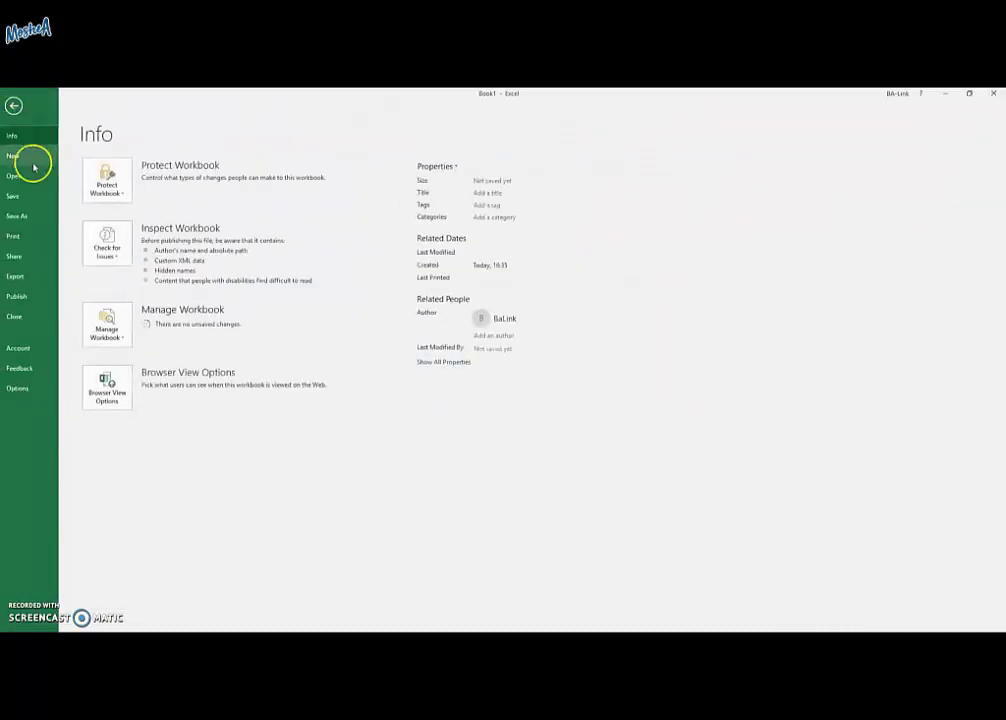
{"action": "left_click", "coordinate": [18, 216]}
{"action": "left_click", "coordinate": [150, 364]}
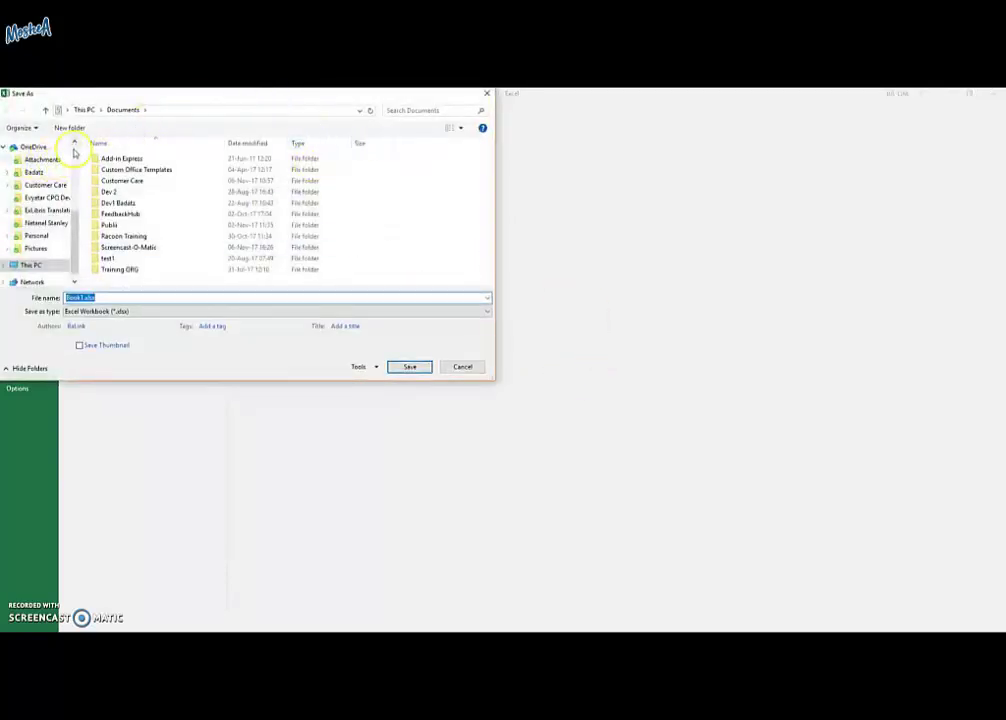
{"action": "scroll", "coordinate": [62, 145], "scroll_direction": "up", "scroll_amount": 3}
{"action": "left_click", "coordinate": [43, 145]}
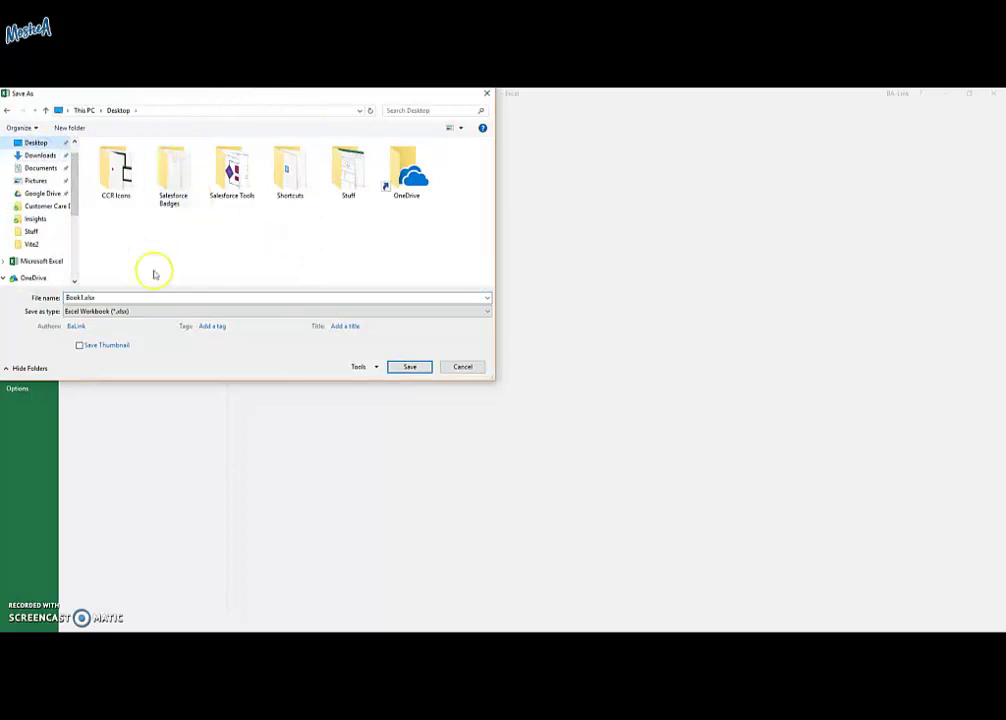
{"action": "double_click", "coordinate": [105, 298]}
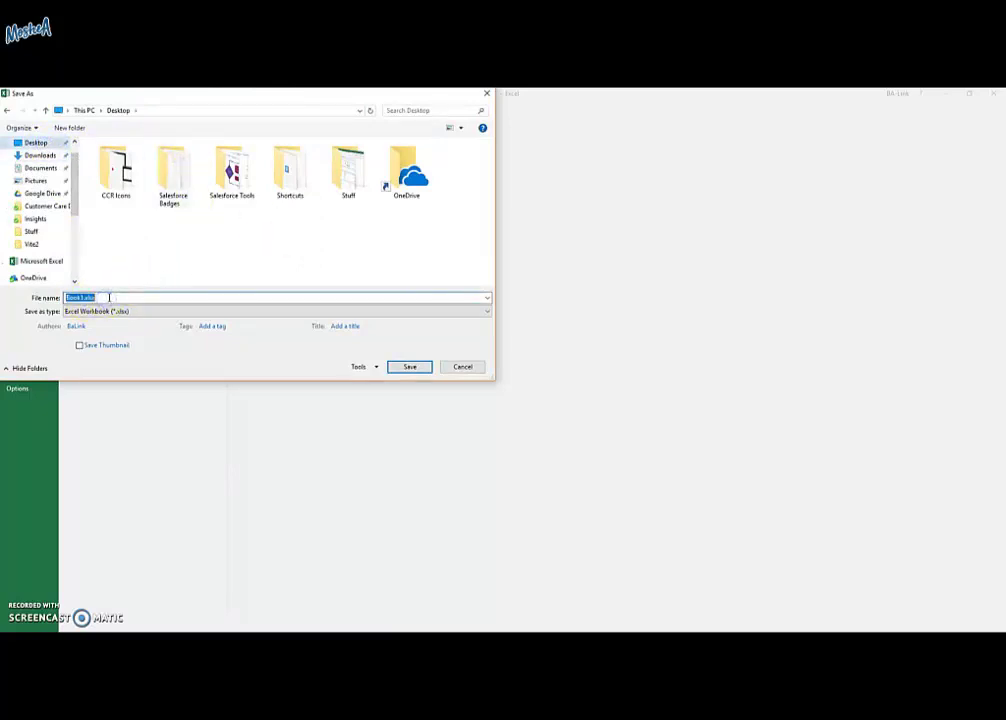
{"action": "key", "text": "BackSpace"}
{"action": "type", "text": "SpanishTranslation"}
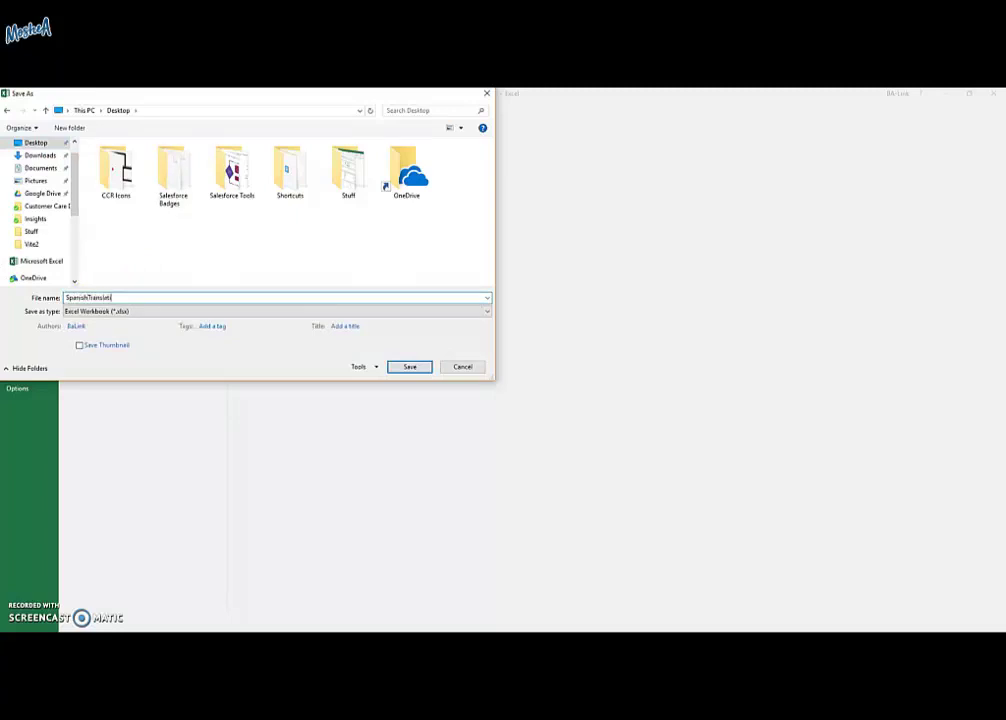
{"action": "left_click", "coordinate": [127, 314]}
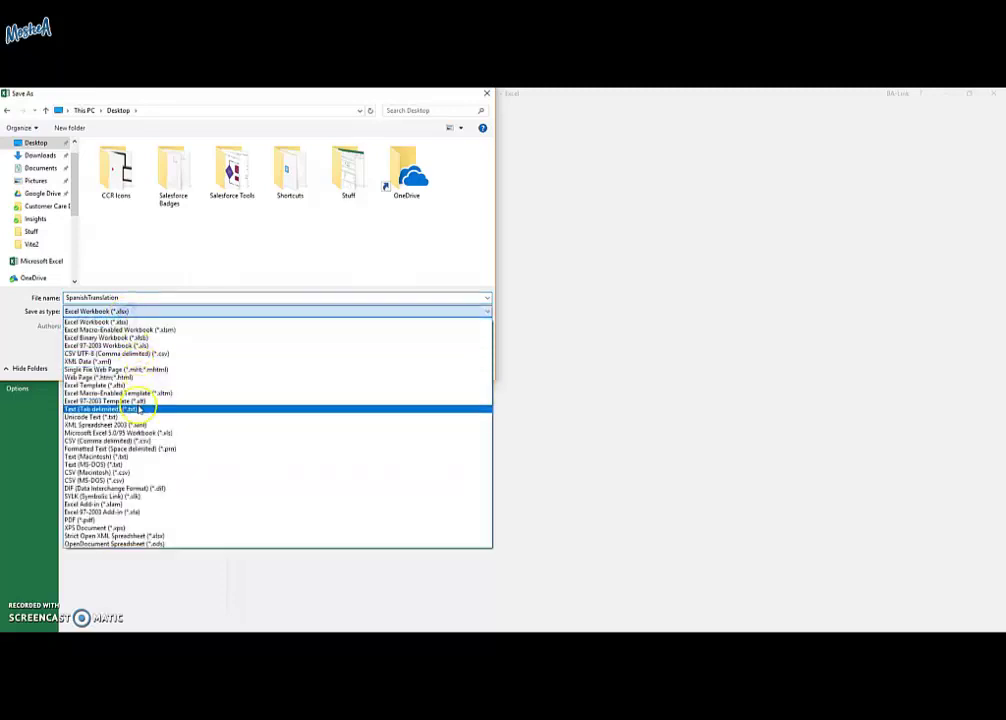
{"action": "left_click", "coordinate": [100, 417]}
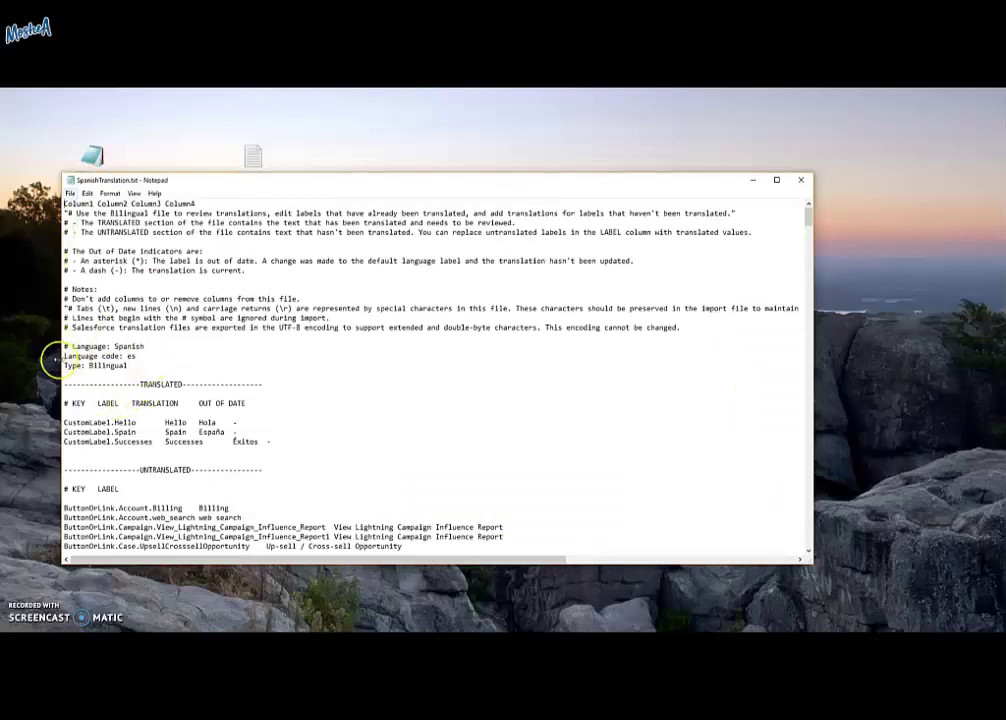
Save a UTF-8 copy from Notepad to the Desktop as SpanishTranslation.stf.
{"action": "left_click", "coordinate": [70, 194]}
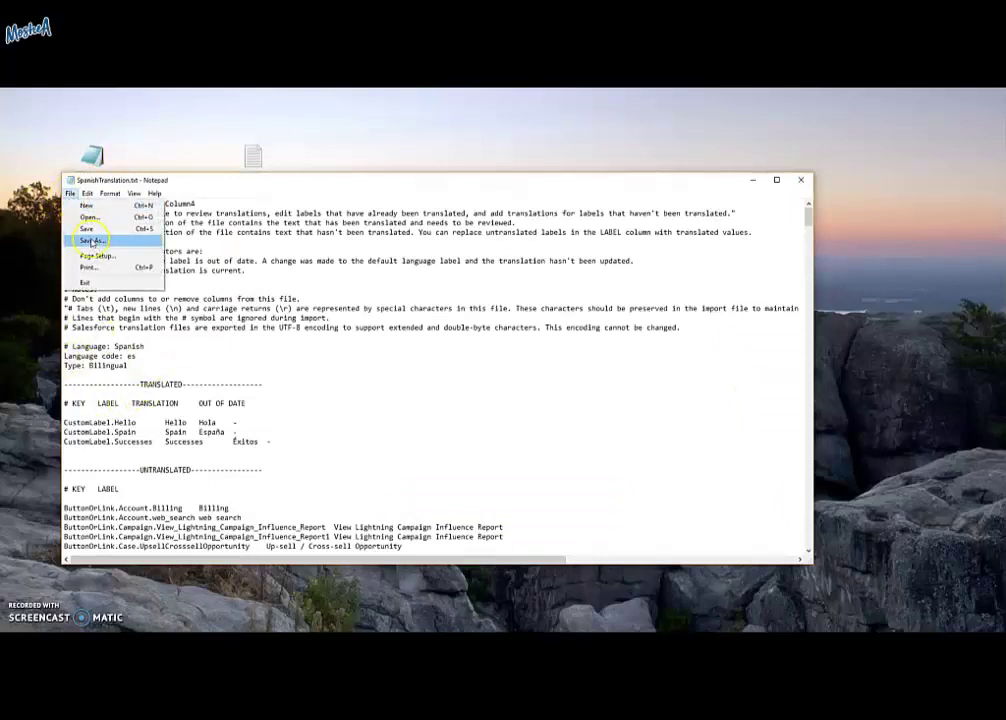
{"action": "left_click", "coordinate": [92, 238]}
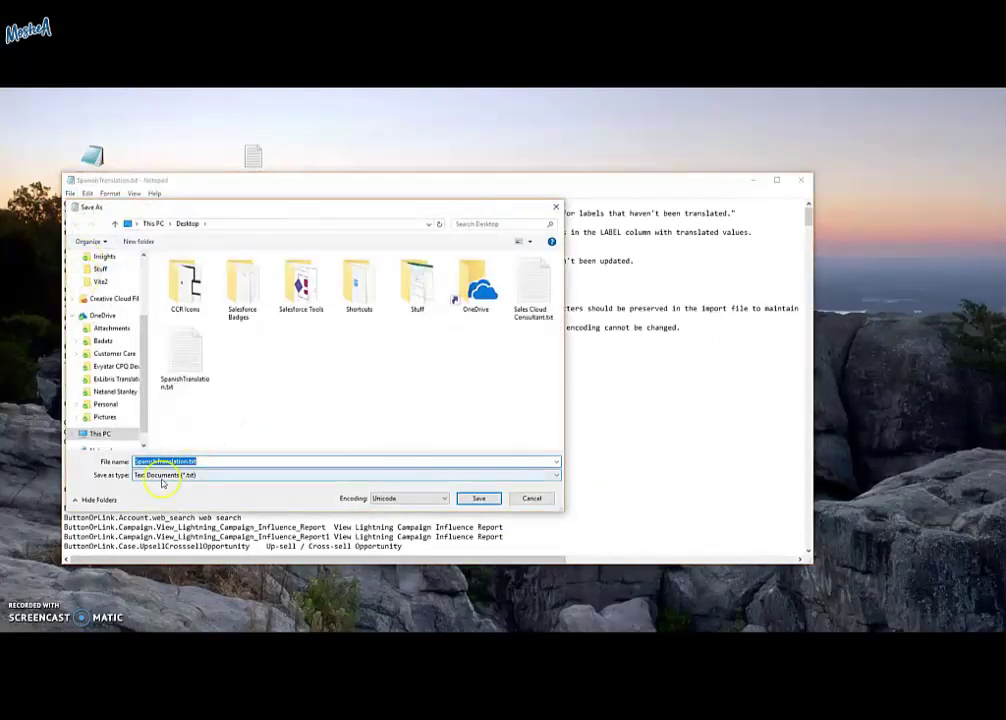
{"action": "left_click", "coordinate": [192, 478]}
{"action": "left_click", "coordinate": [192, 486]}
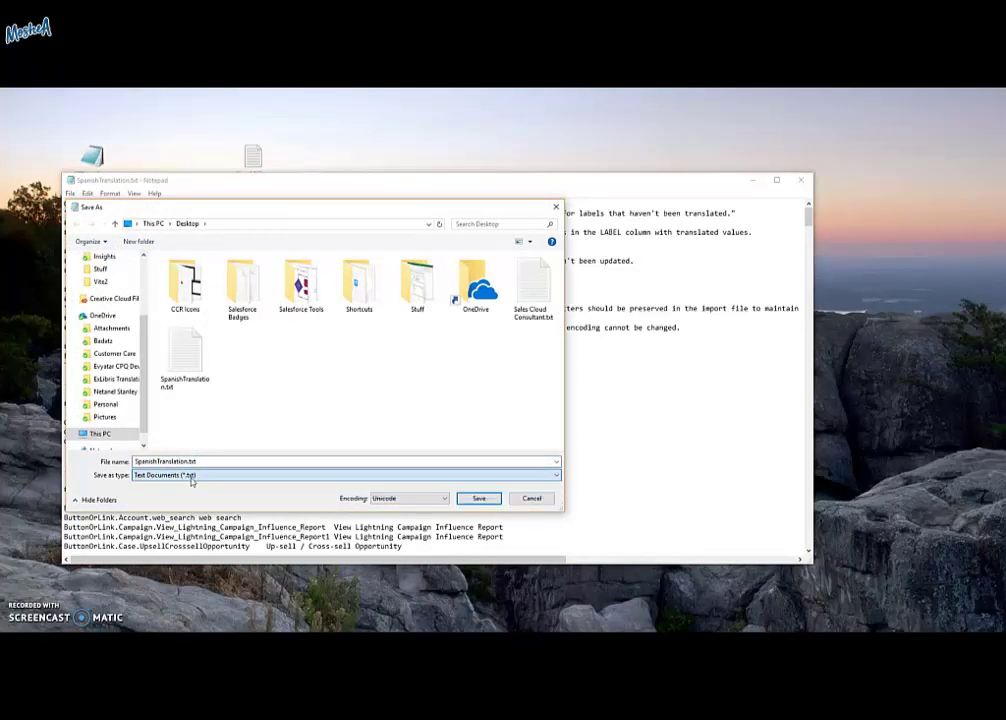
{"action": "left_click", "coordinate": [421, 499]}
{"action": "left_click", "coordinate": [385, 528]}
{"action": "left_click", "coordinate": [206, 461]}
{"action": "left_click", "coordinate": [206, 461]}
{"action": "key", "text": "BackSpace"}
{"action": "key", "text": "BackSpace"}
{"action": "key", "text": "BackSpace"}
{"action": "key", "text": "BackSpace"}
{"action": "type", "text": ".stf"}
{"action": "left_click", "coordinate": [477, 499]}
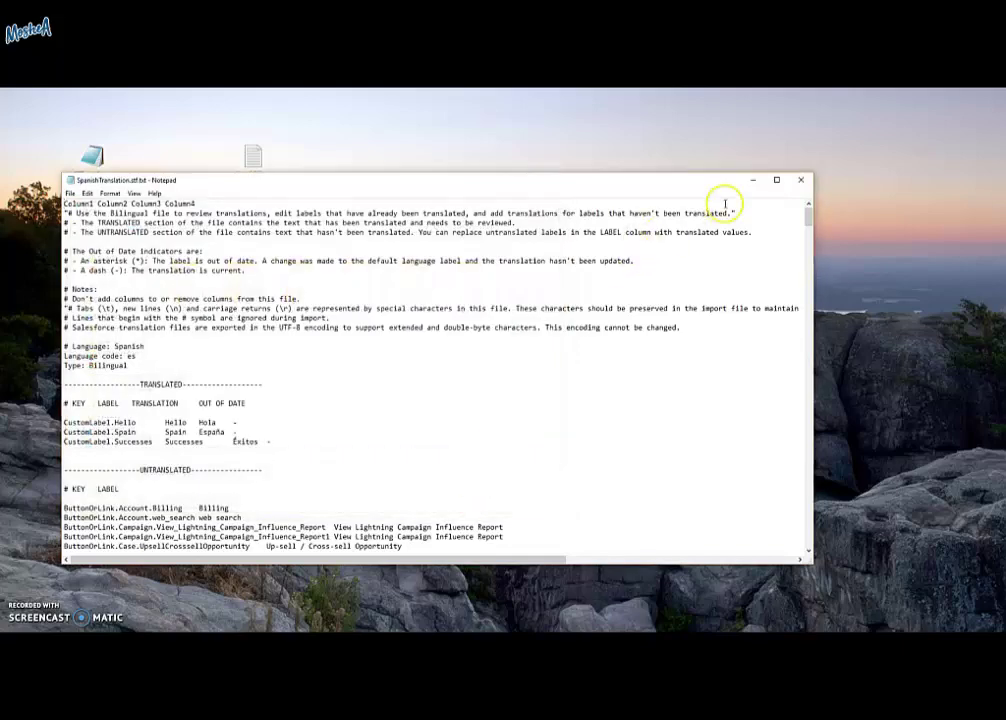
Rename the new file to SpanishTranslation.stf, accept the extension change, and move it top-right.
{"action": "left_click", "coordinate": [751, 180]}
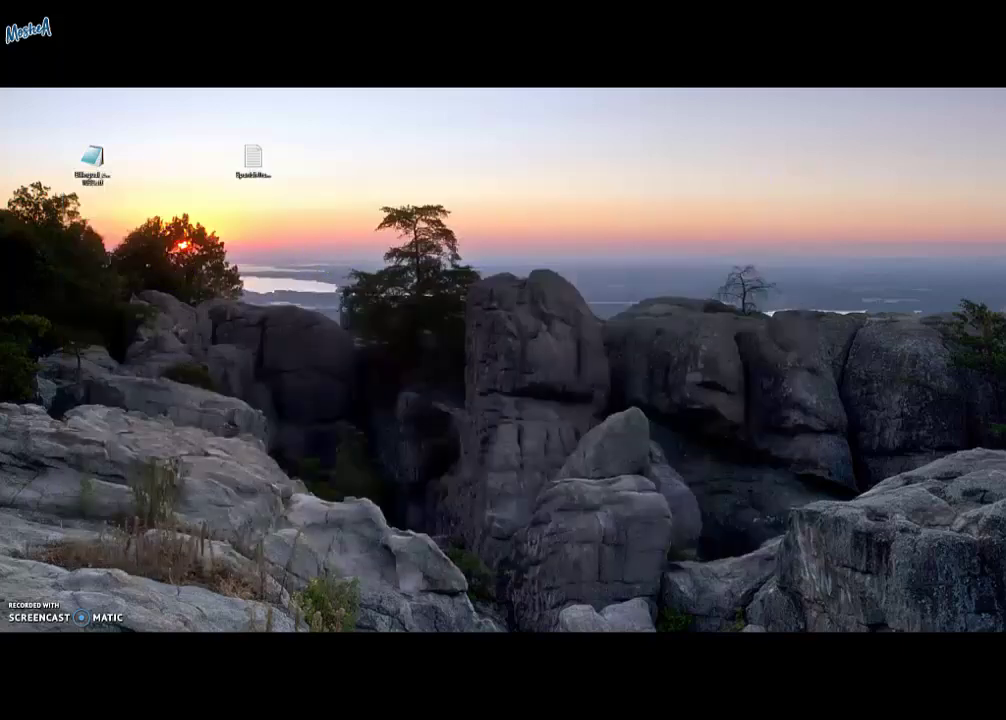
{"action": "left_click_drag", "start_coordinate": [413, 215], "coordinate": [310, 150]}
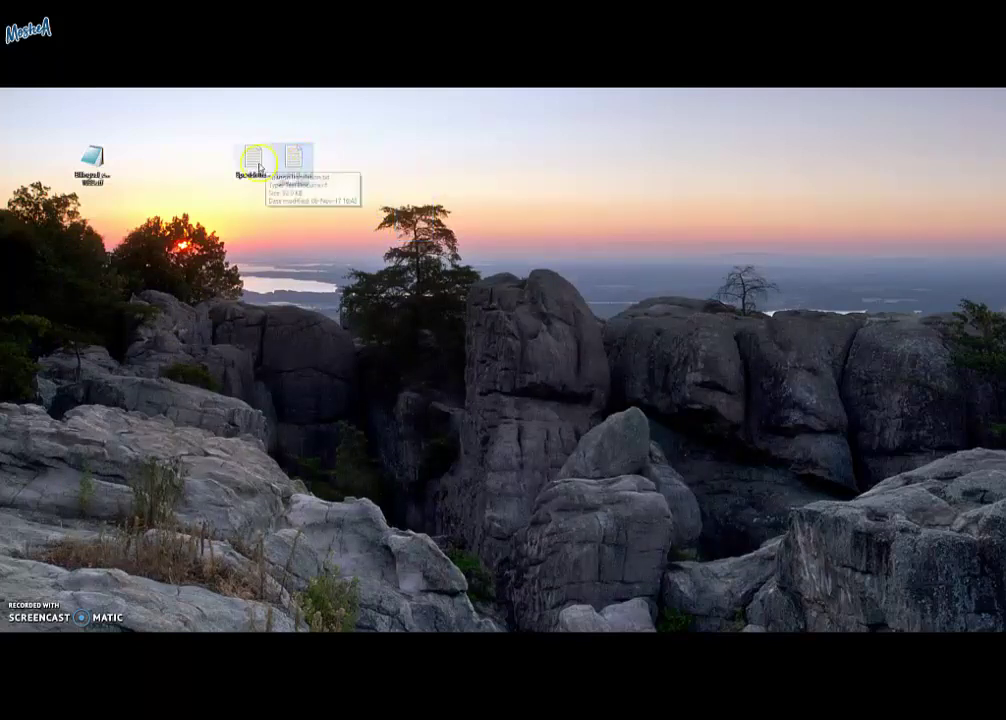
{"action": "left_click", "coordinate": [294, 157]}
{"action": "key", "text": "F2"}
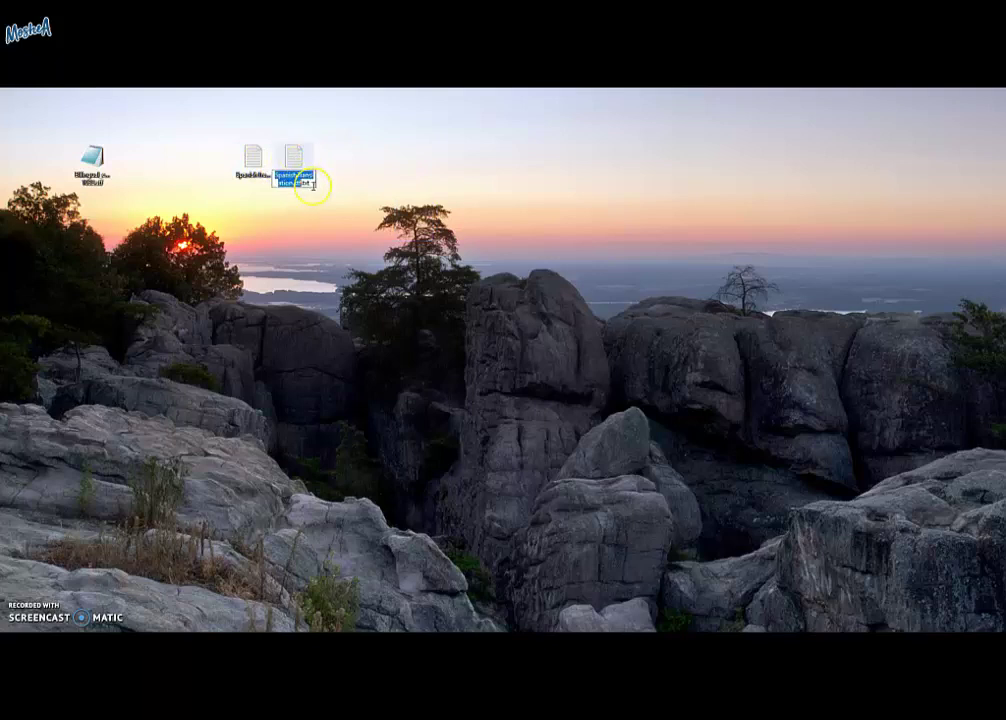
{"action": "left_click", "coordinate": [329, 202]}
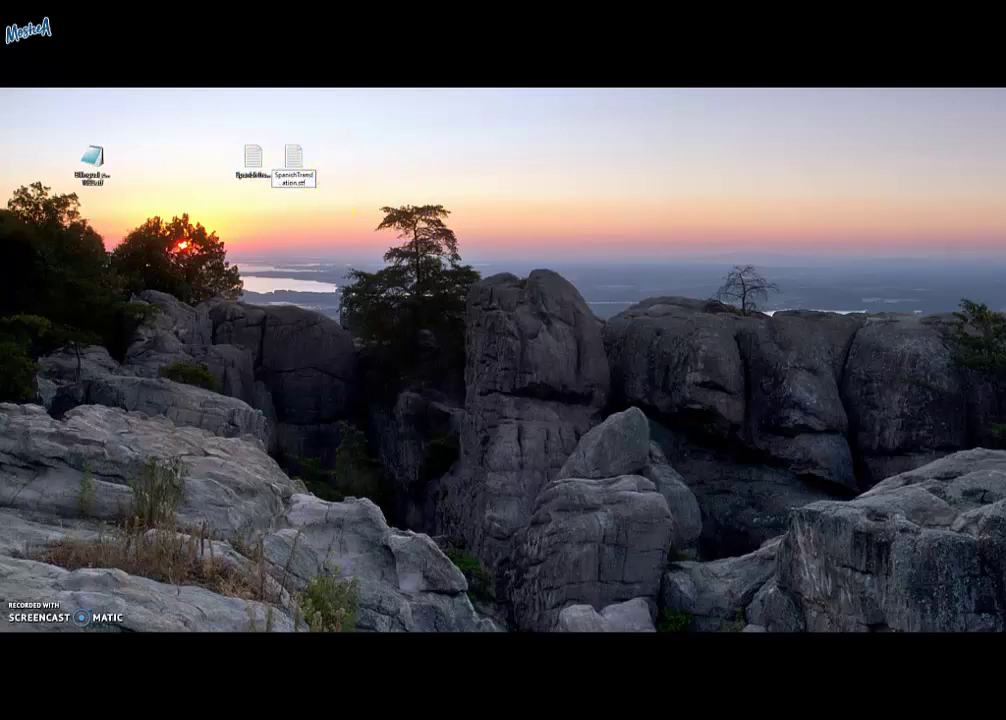
{"action": "key", "text": "Return"}
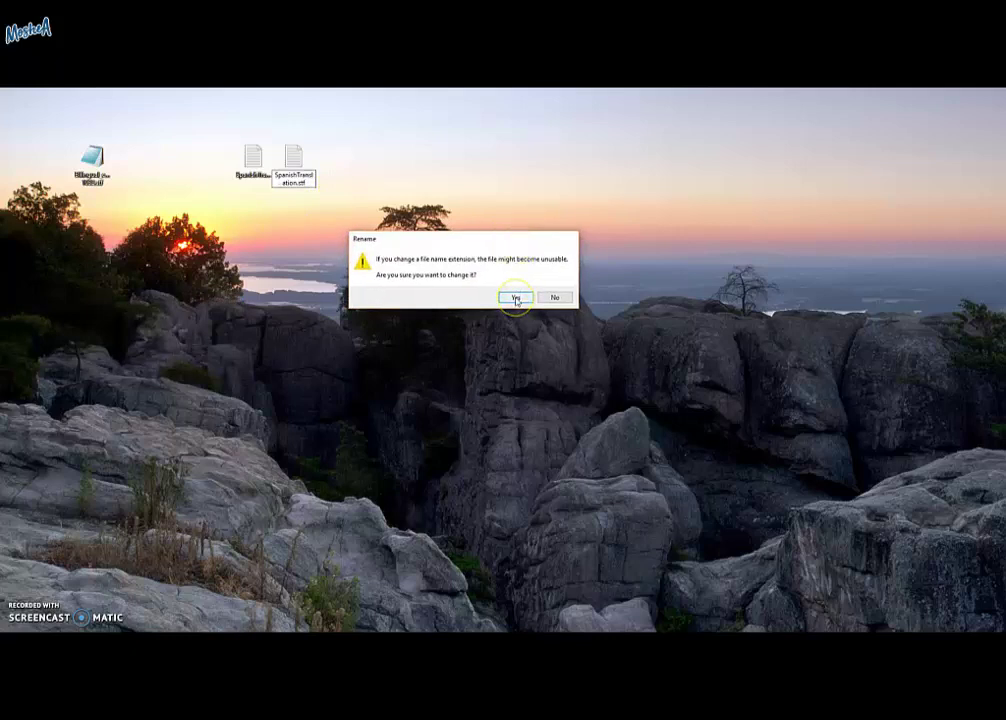
{"action": "left_click", "coordinate": [515, 298]}
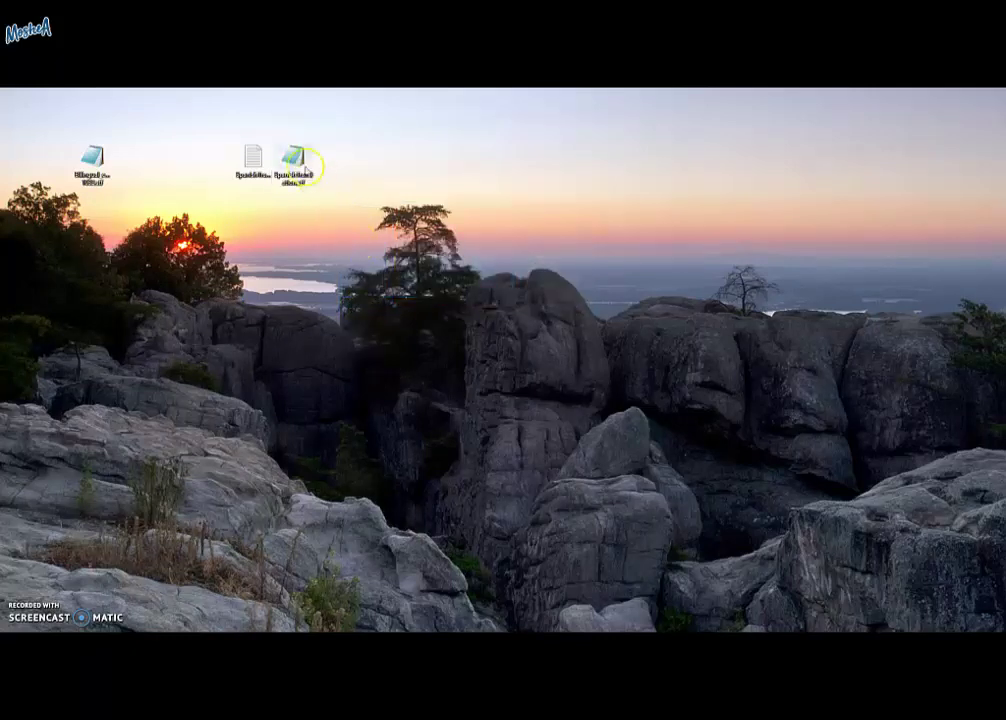
{"action": "left_click_drag", "start_coordinate": [303, 167], "coordinate": [976, 110]}
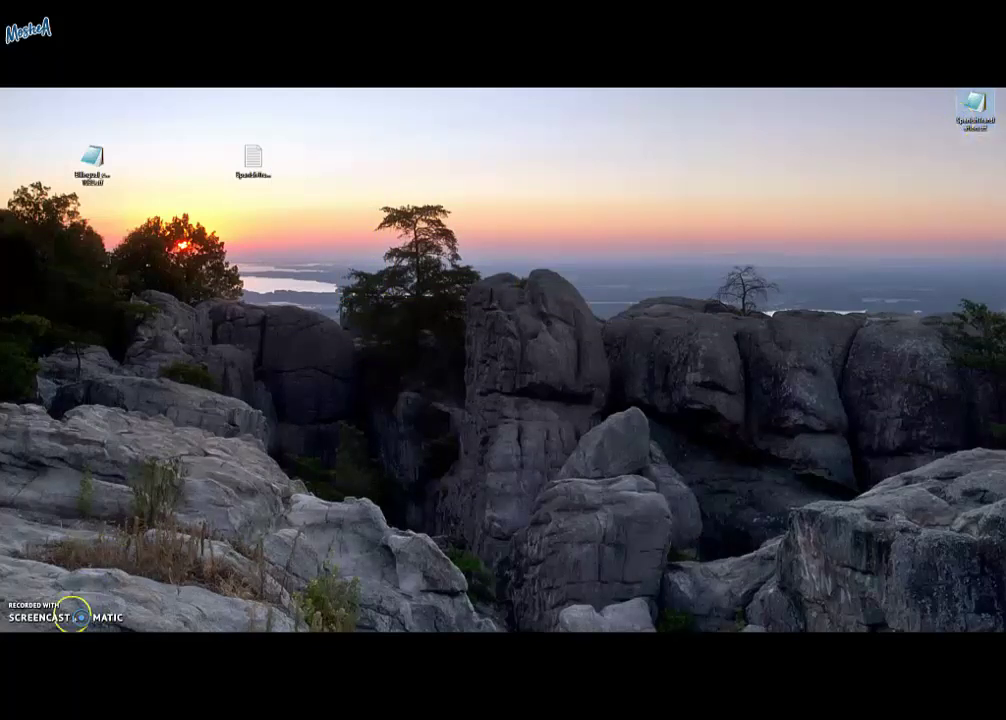
In Salesforce Setup, search Quick Find for 'Import' and open Translation Workbench Import.
{"action": "mouse_move", "coordinate": [60, 610]}
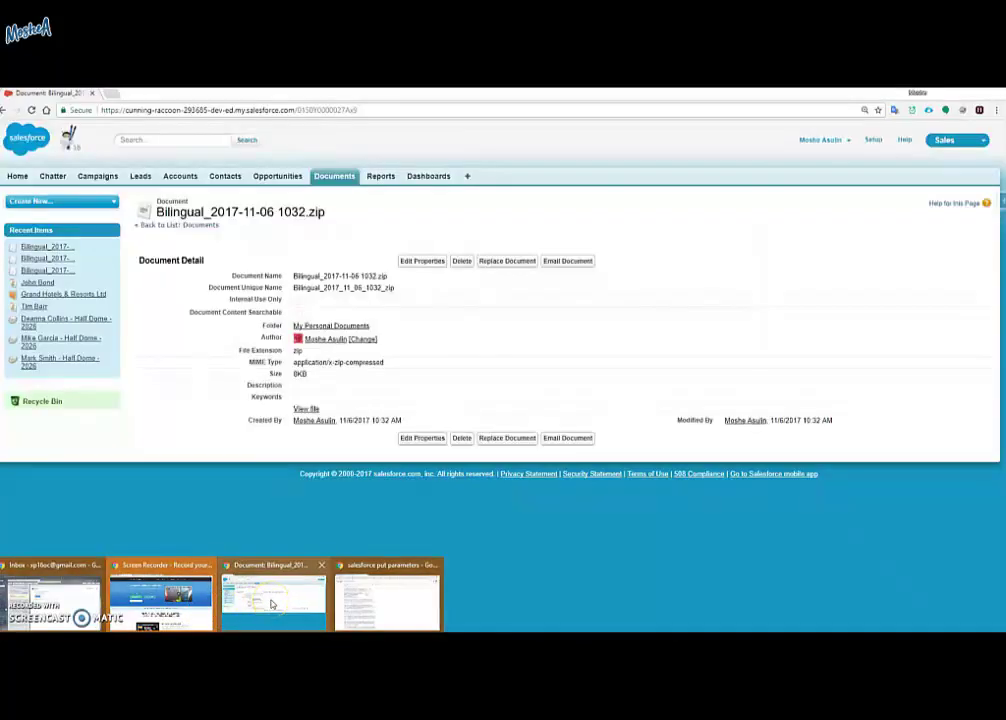
{"action": "left_click", "coordinate": [271, 604]}
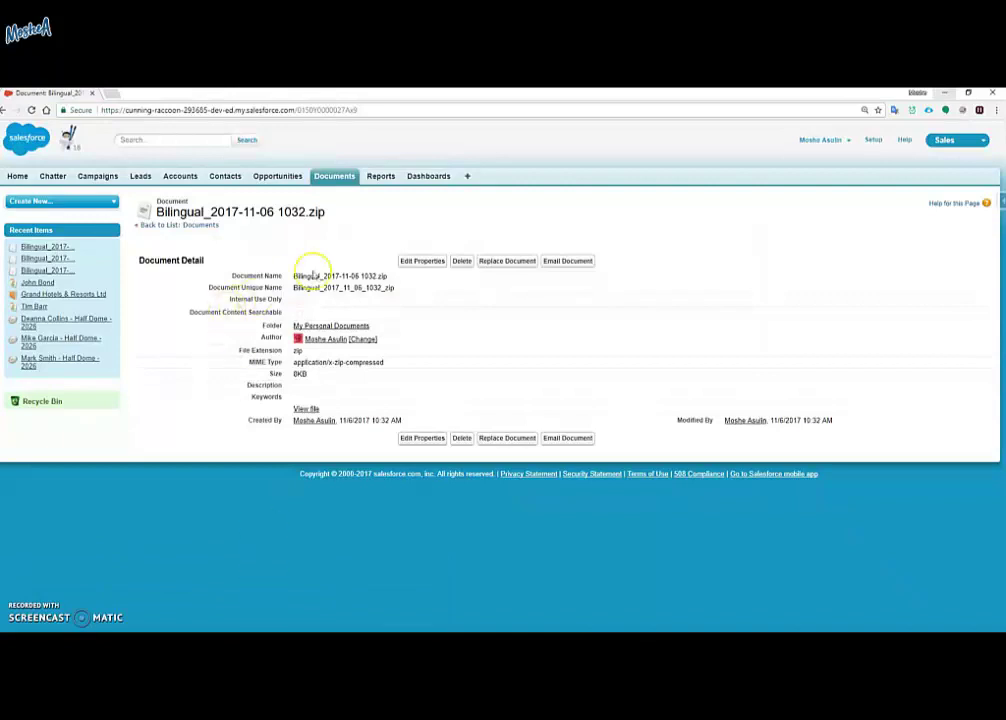
{"action": "left_click", "coordinate": [876, 141]}
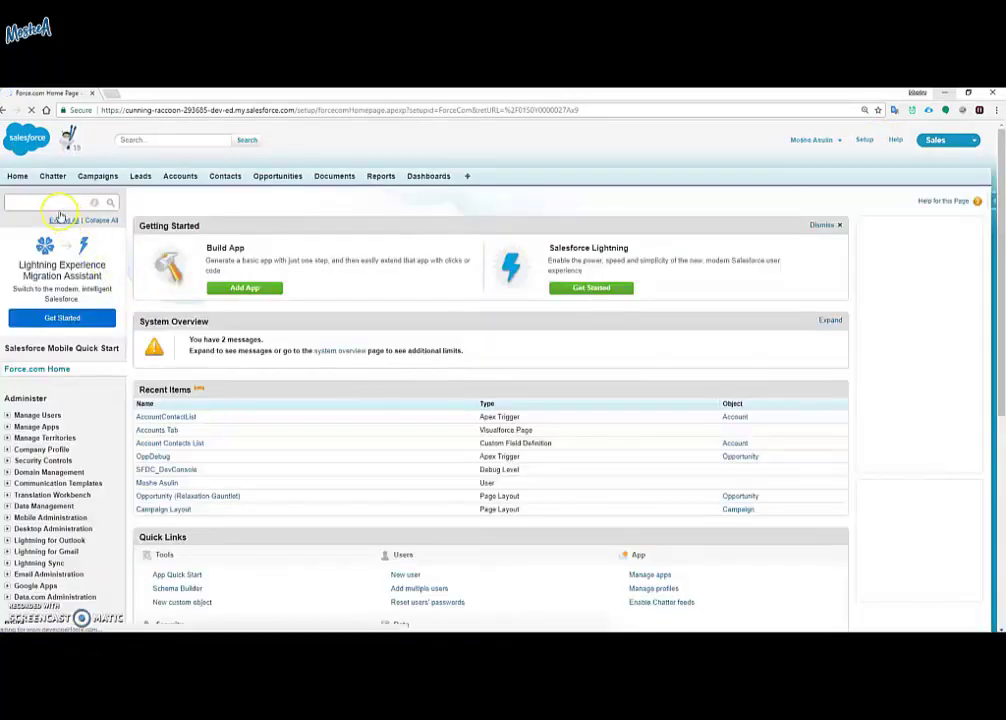
{"action": "left_click", "coordinate": [56, 202]}
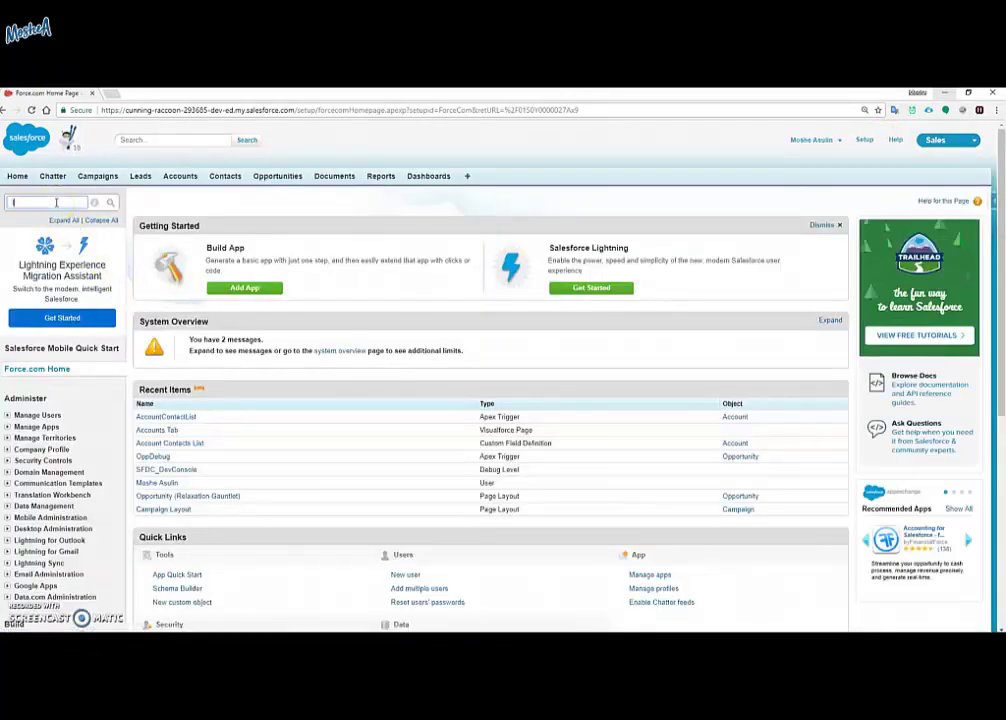
{"action": "type", "text": "Import"}
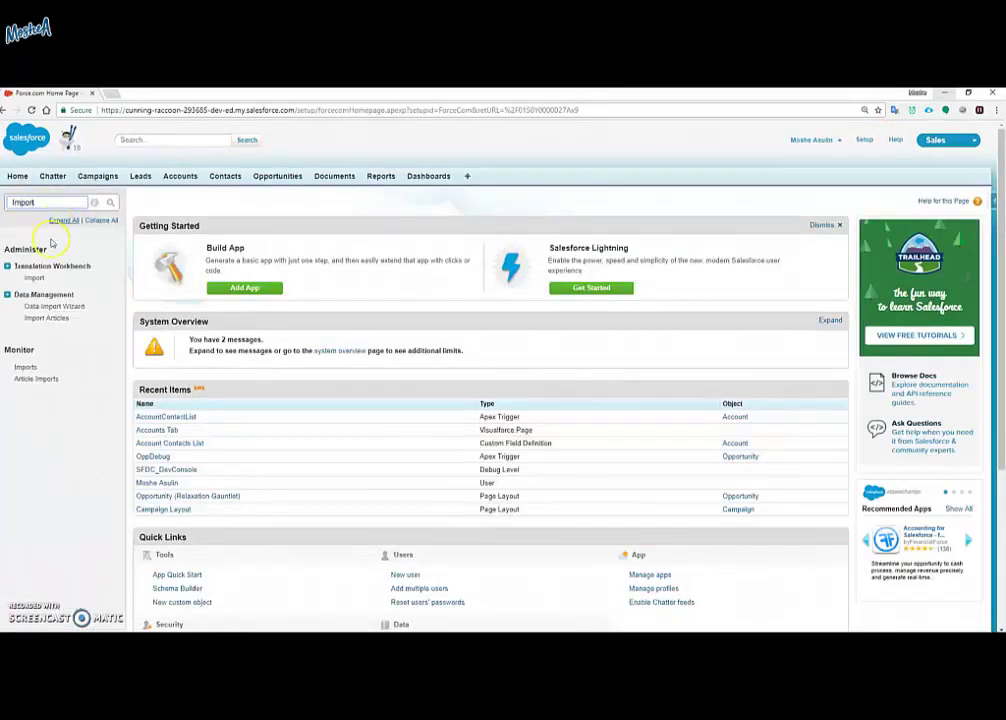
{"action": "left_click", "coordinate": [36, 280]}
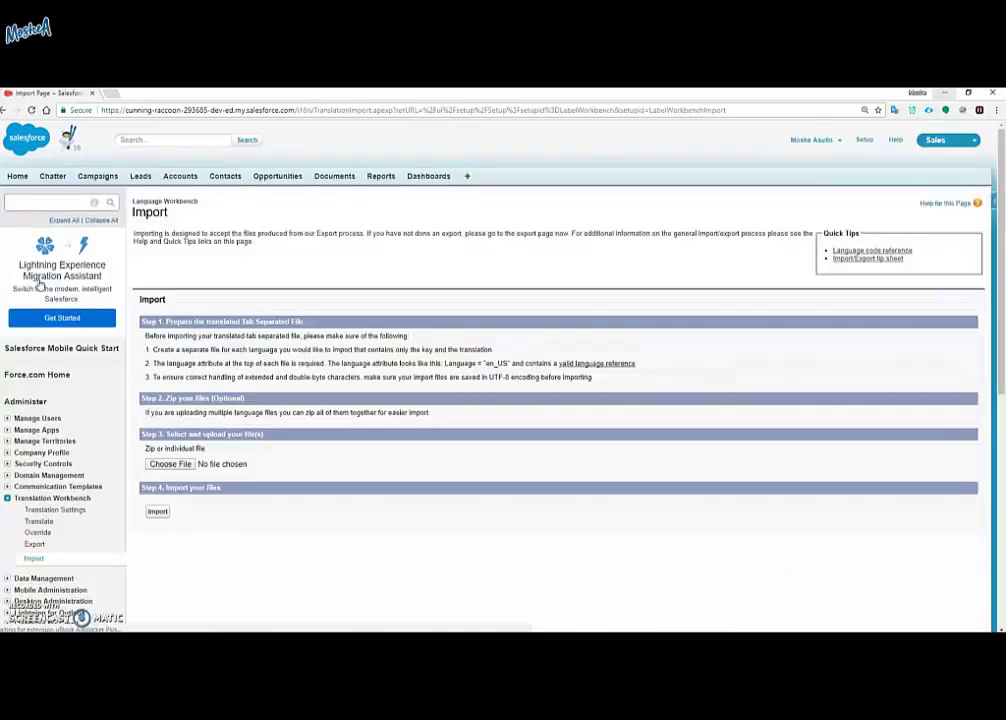
Select SpanishTranslation.stf from the Desktop as the Translation Workbench upload file.
{"action": "left_click", "coordinate": [158, 465]}
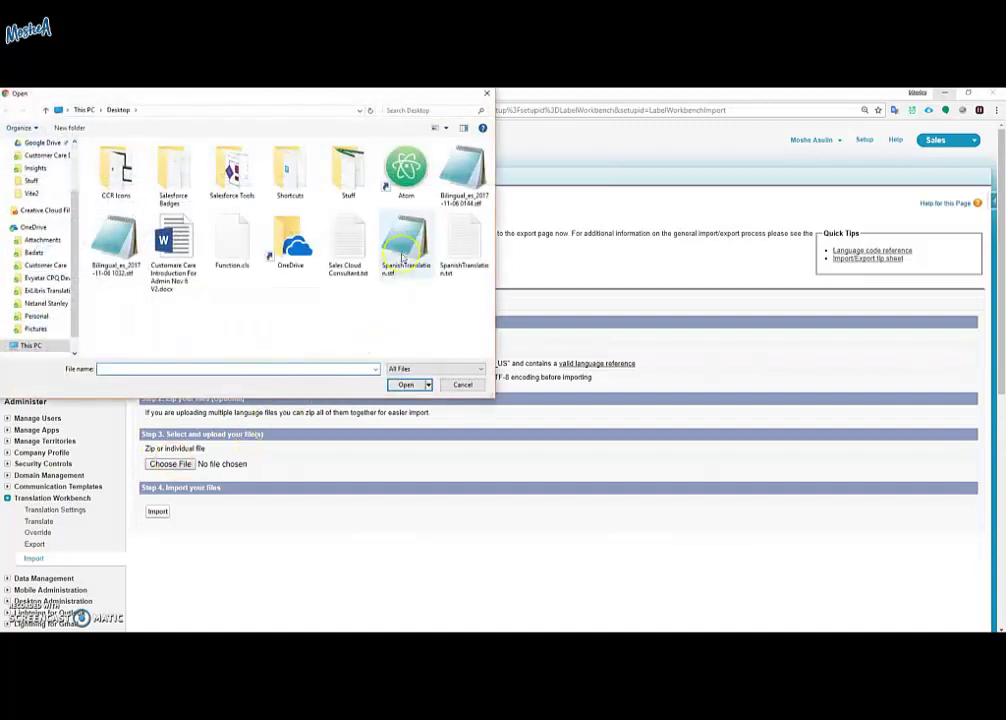
{"action": "left_click", "coordinate": [403, 256]}
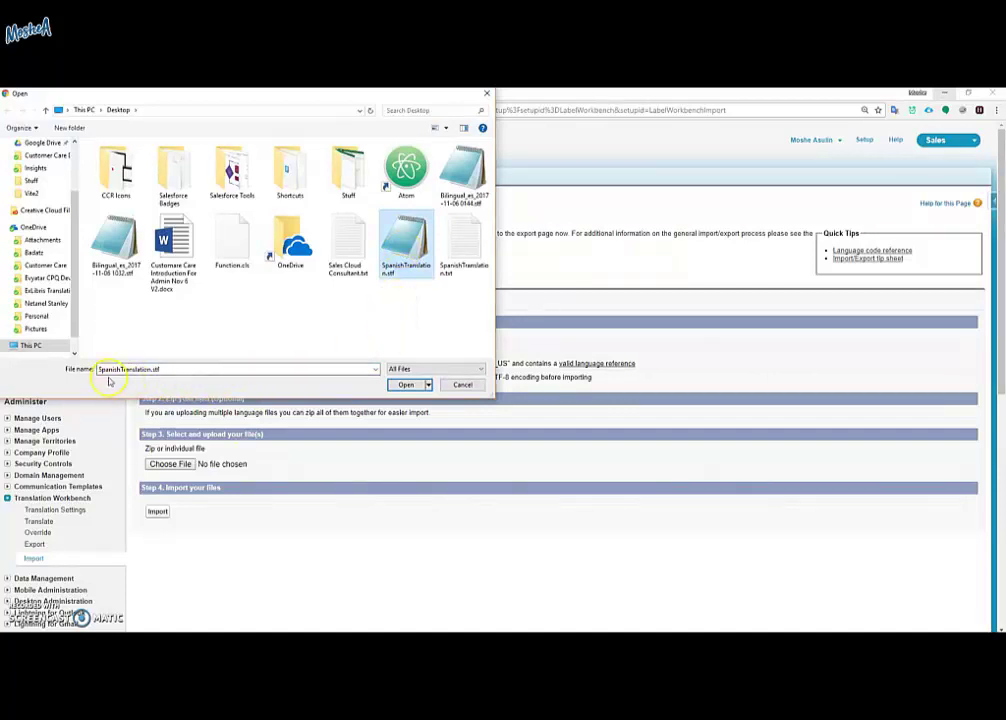
{"action": "left_click", "coordinate": [406, 385]}
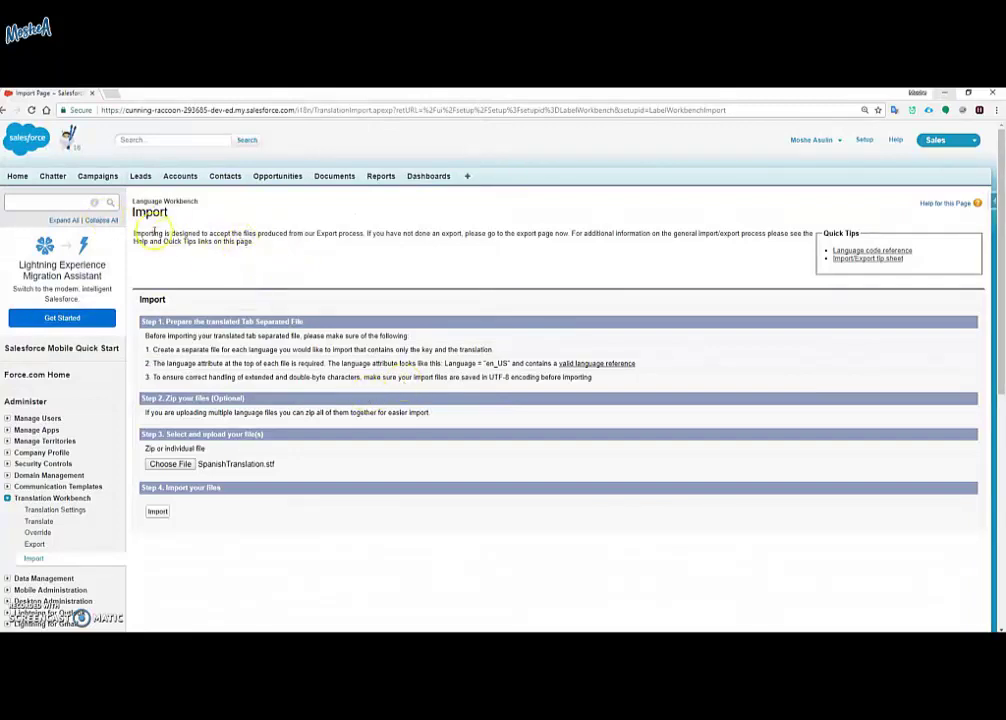
Find 'custom labels' in Setup Quick Find and open the Custom Labels list in a new tab.
{"action": "left_click", "coordinate": [59, 203]}
{"action": "type", "text": "custom labels"}
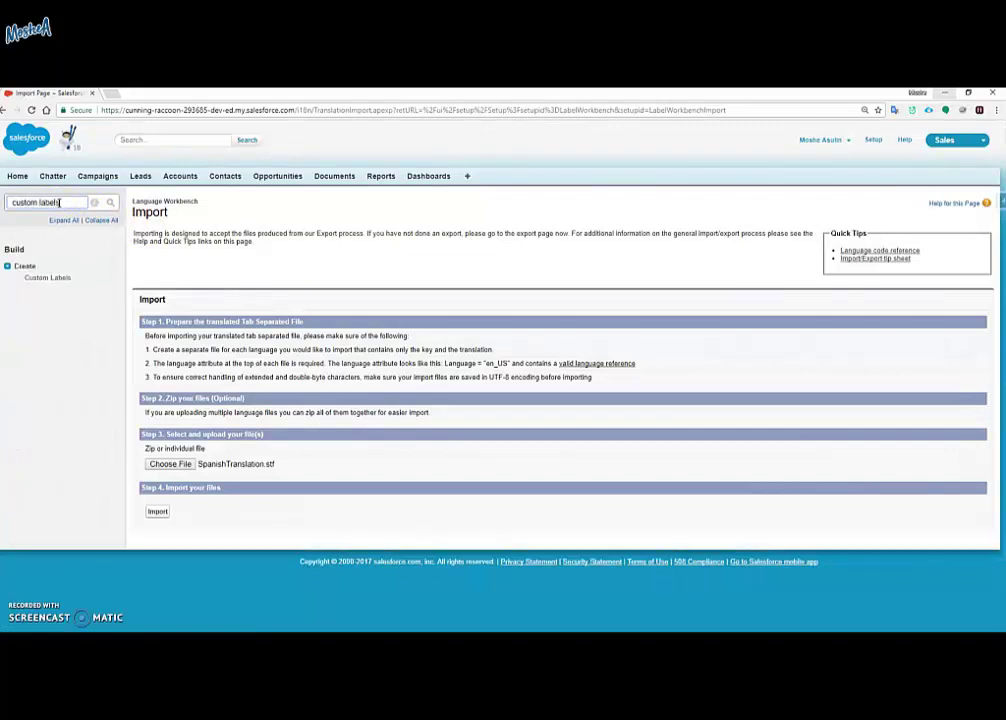
{"action": "left_click", "coordinate": [45, 280], "text": "ctrl"}
{"action": "left_click", "coordinate": [151, 95]}
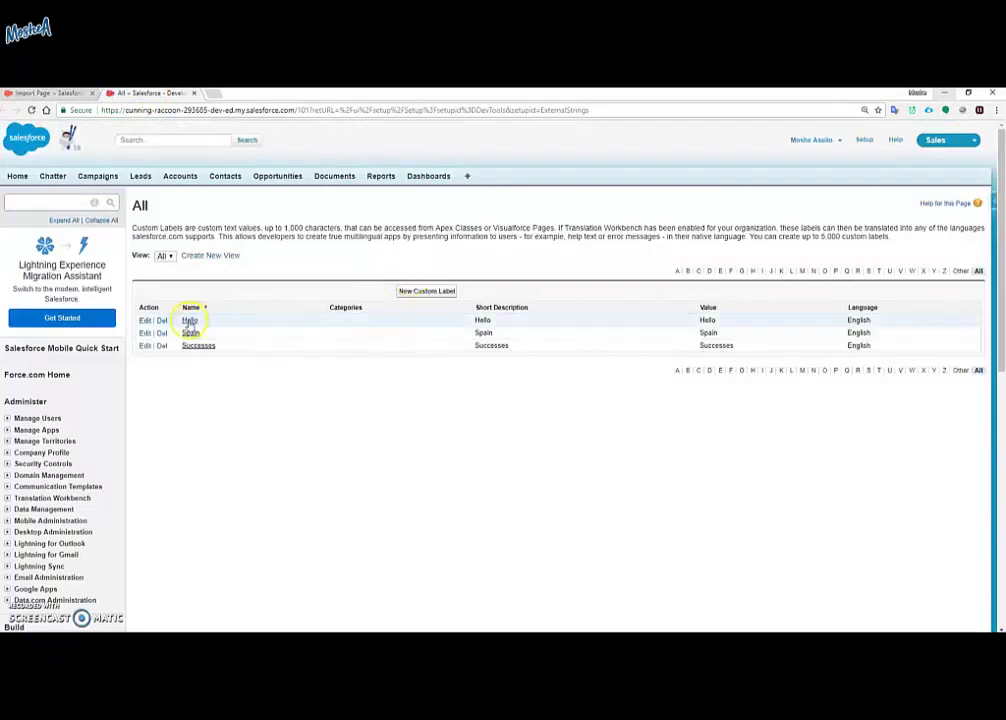
Open the Hello, Spain and Successes labels in tabs, check their translations, and return to Import.
{"action": "left_click", "coordinate": [190, 320], "text": "ctrl"}
{"action": "left_click", "coordinate": [190, 332], "text": "ctrl"}
{"action": "left_click", "coordinate": [196, 345], "text": "ctrl"}
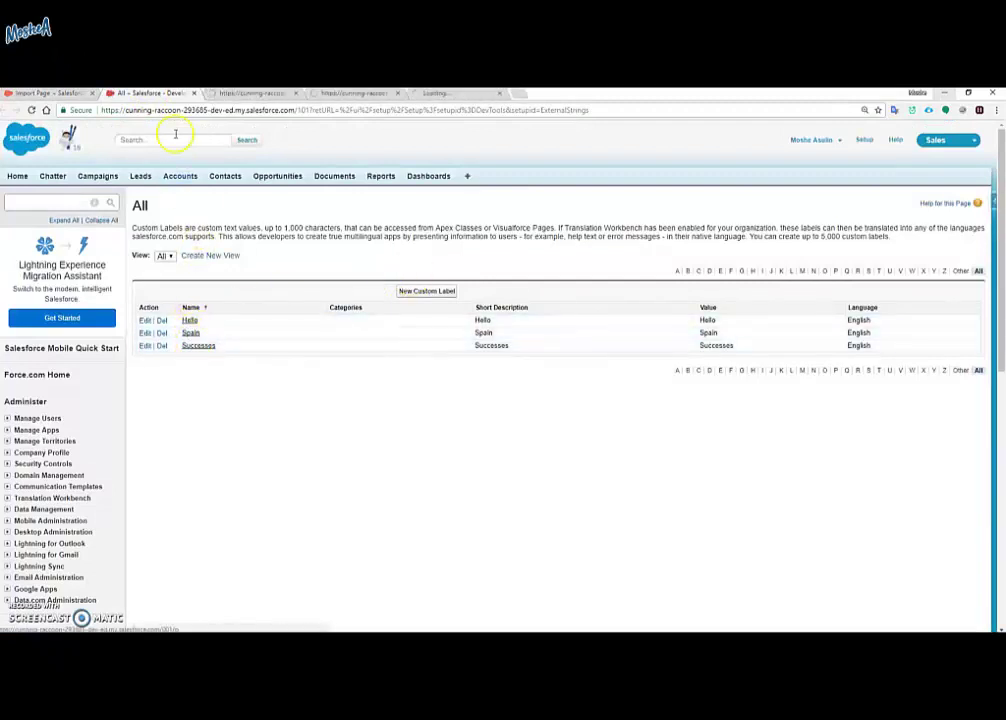
{"action": "left_click", "coordinate": [255, 94]}
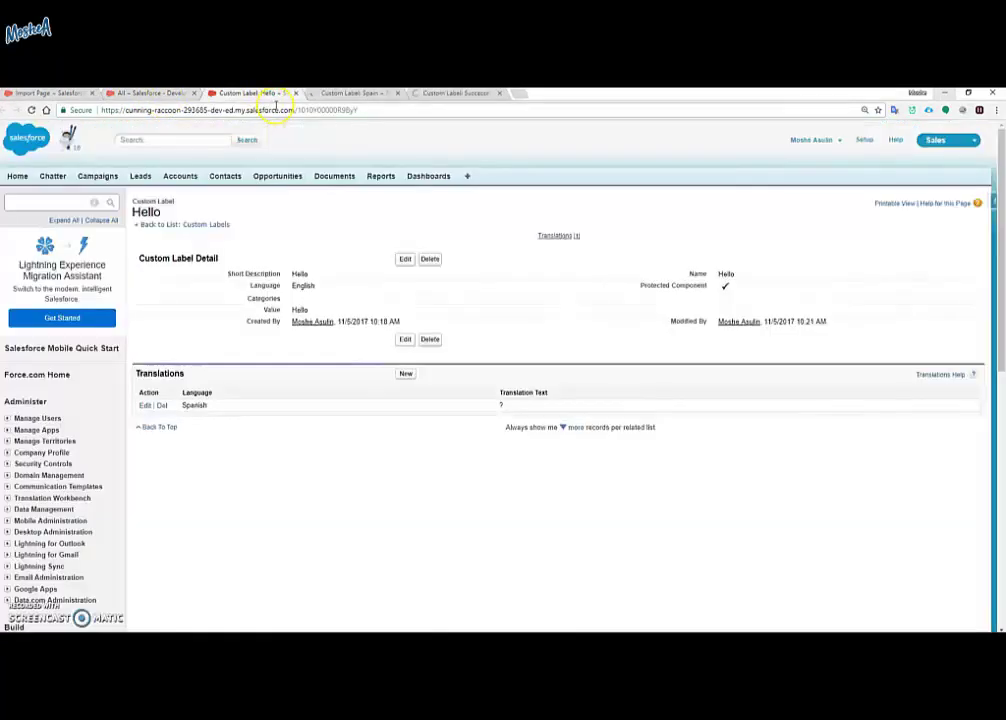
{"action": "left_click", "coordinate": [348, 94]}
{"action": "left_click", "coordinate": [455, 94]}
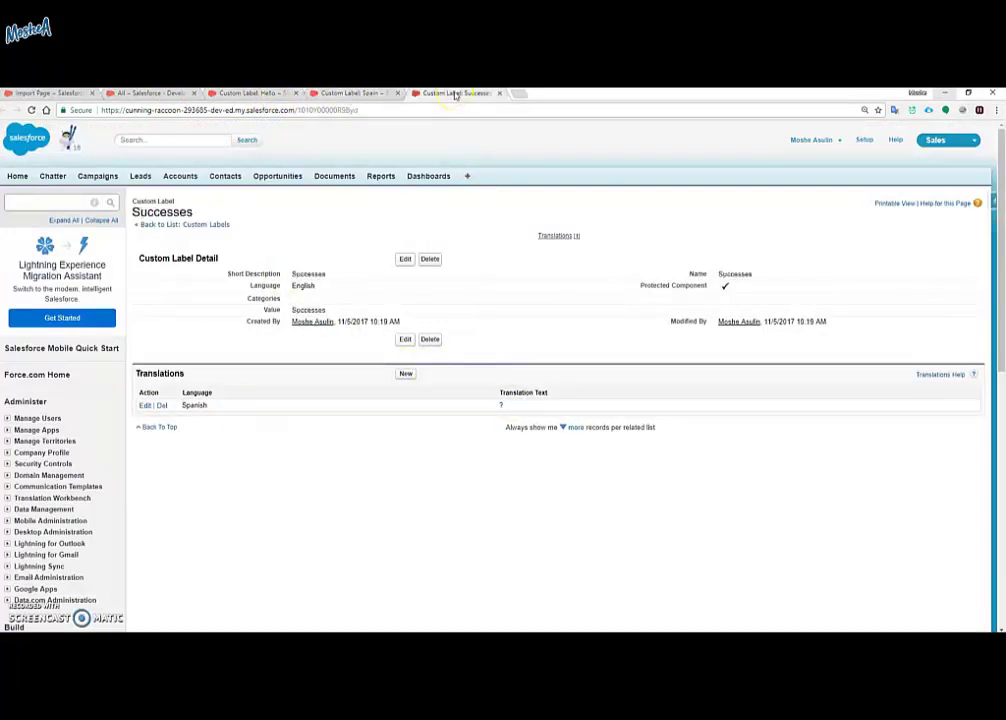
{"action": "left_click", "coordinate": [60, 94]}
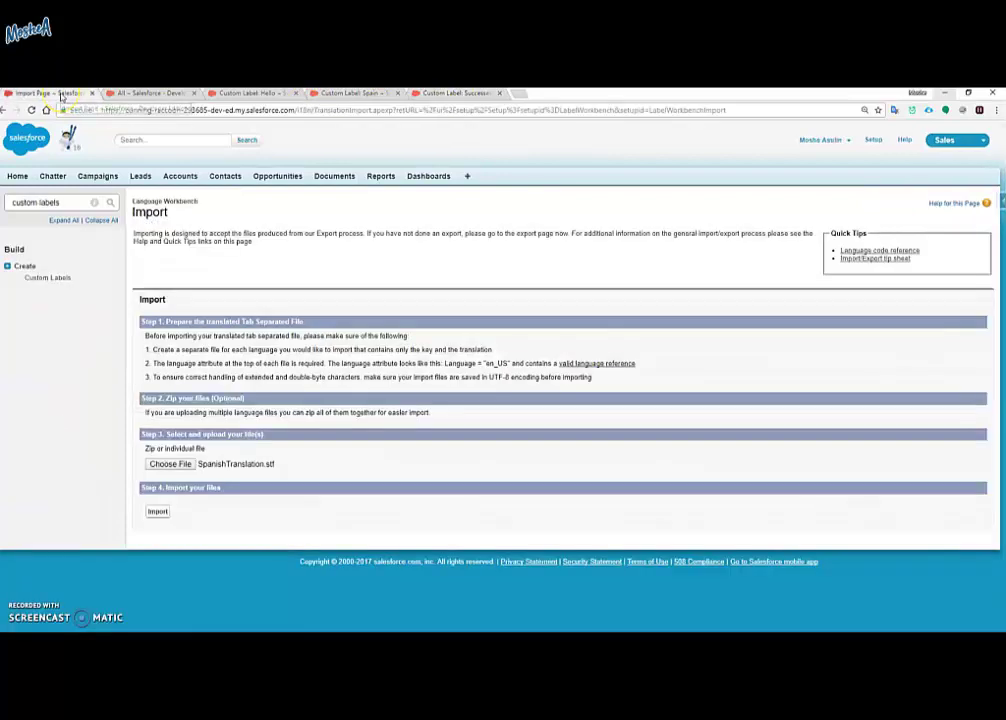
Import the .stf file, then reload the labels to confirm 'Hola :)', España and Éxitos.
{"action": "left_click", "coordinate": [164, 512]}
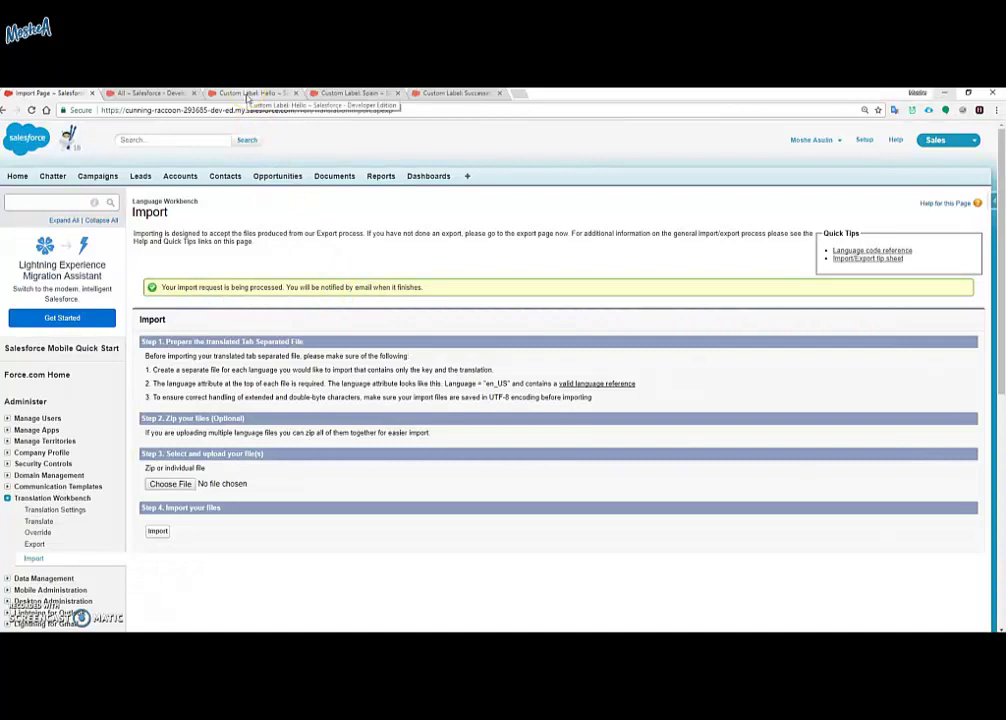
{"action": "left_click", "coordinate": [248, 93]}
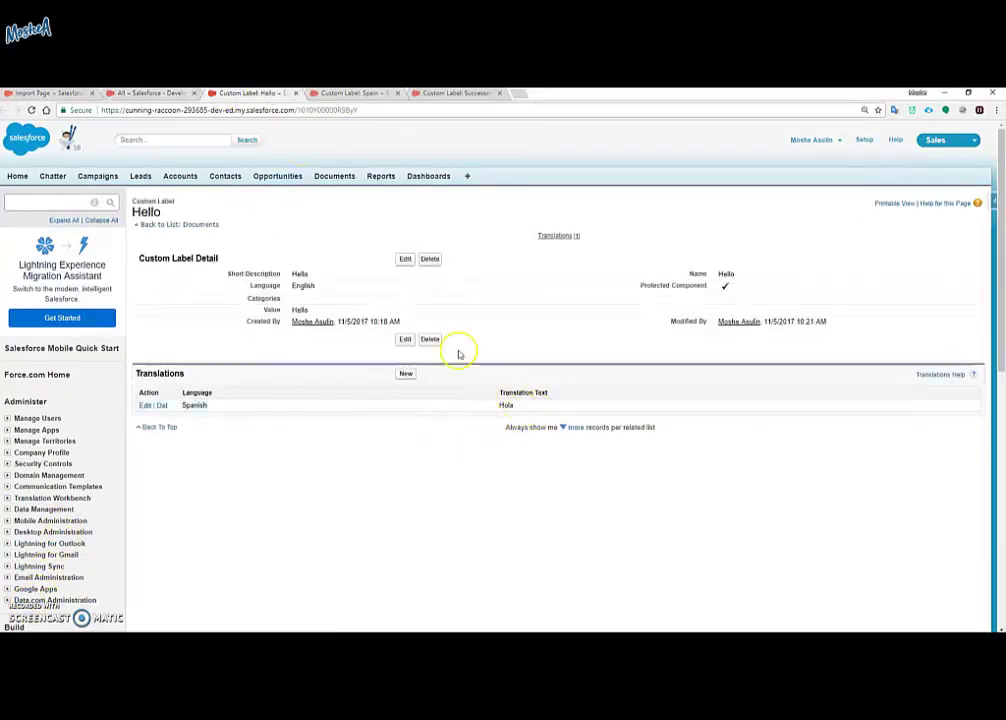
{"action": "left_click", "coordinate": [367, 97]}
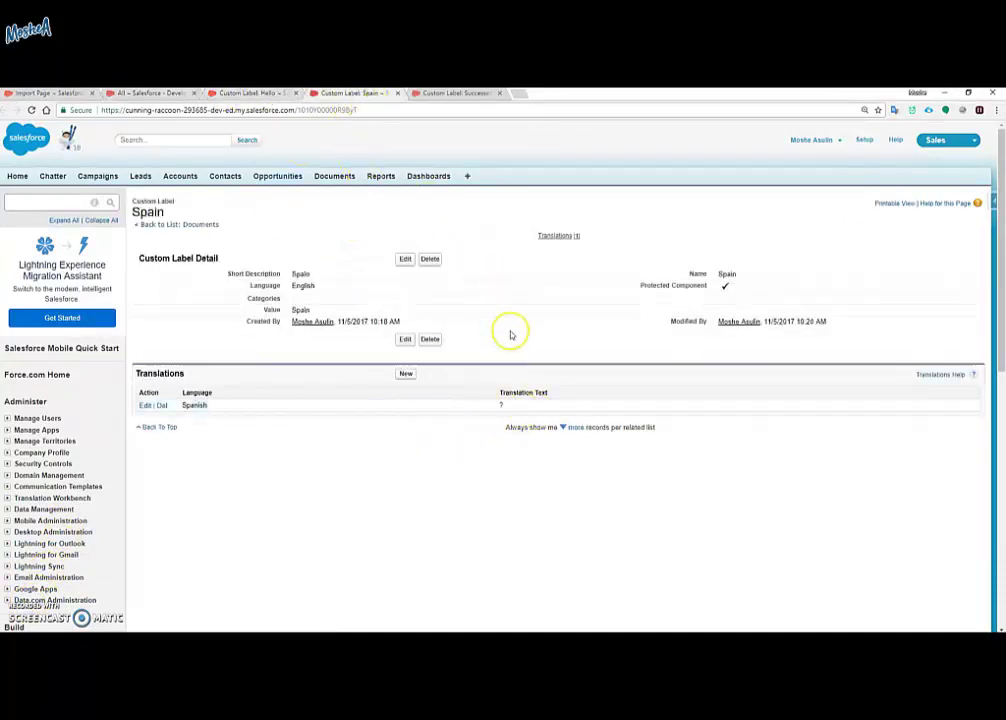
{"action": "key", "text": "F5"}
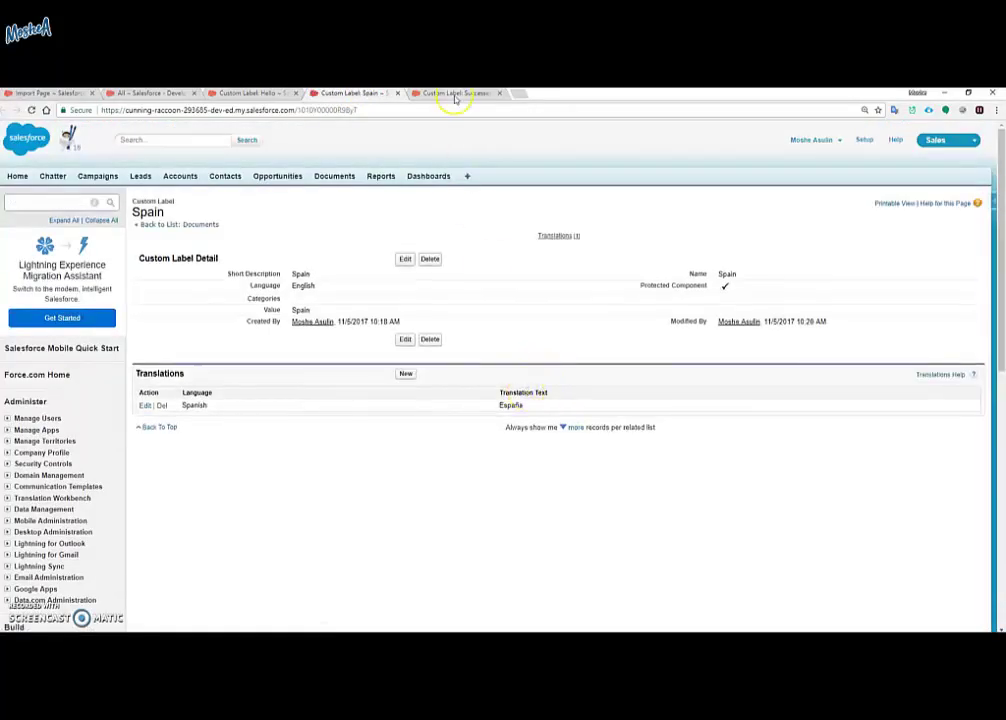
{"action": "left_click", "coordinate": [455, 95]}
{"action": "key", "text": "F5"}
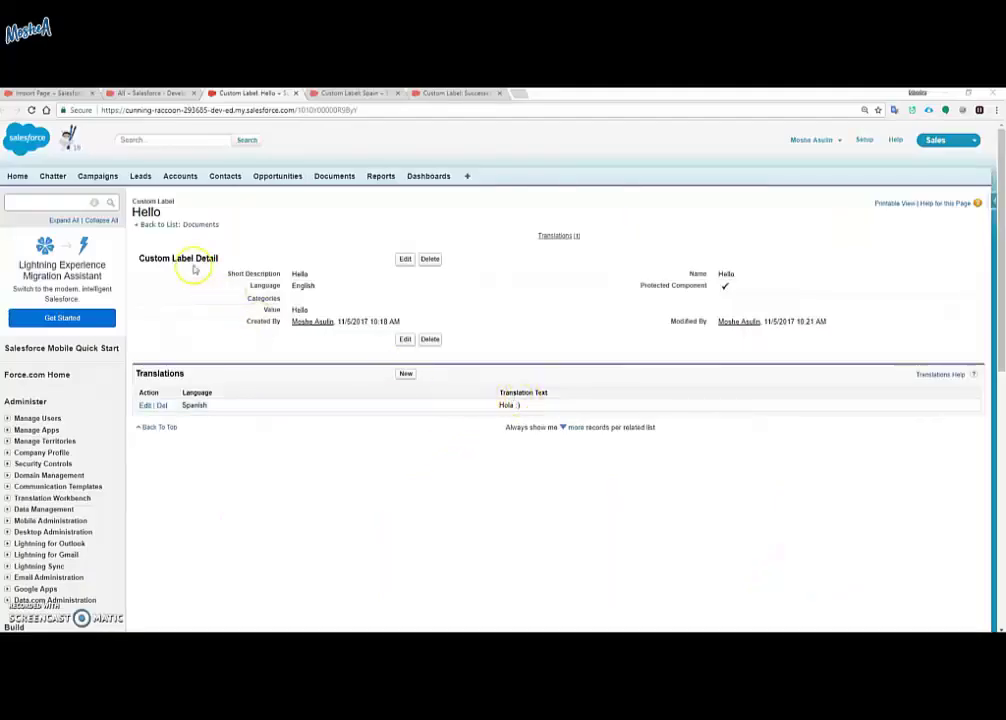
View the log_SpanishTranslation.txt import log details in a new Documents tab, then return to Documents home.
{"action": "middle_click", "coordinate": [326, 180]}
{"action": "left_click", "coordinate": [360, 93]}
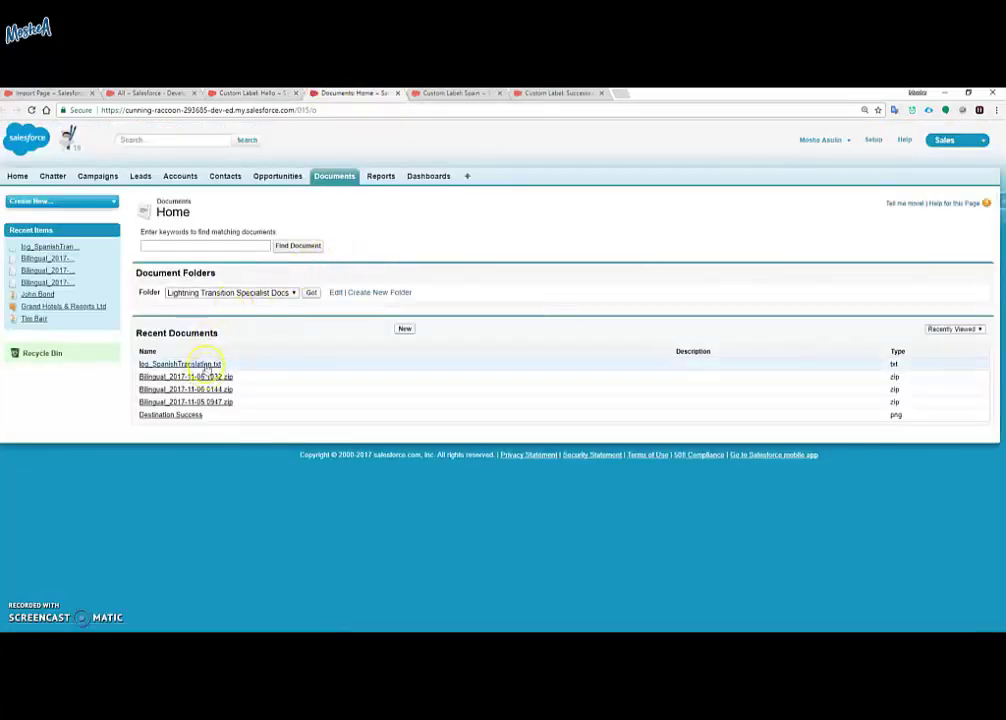
{"action": "left_click", "coordinate": [206, 365]}
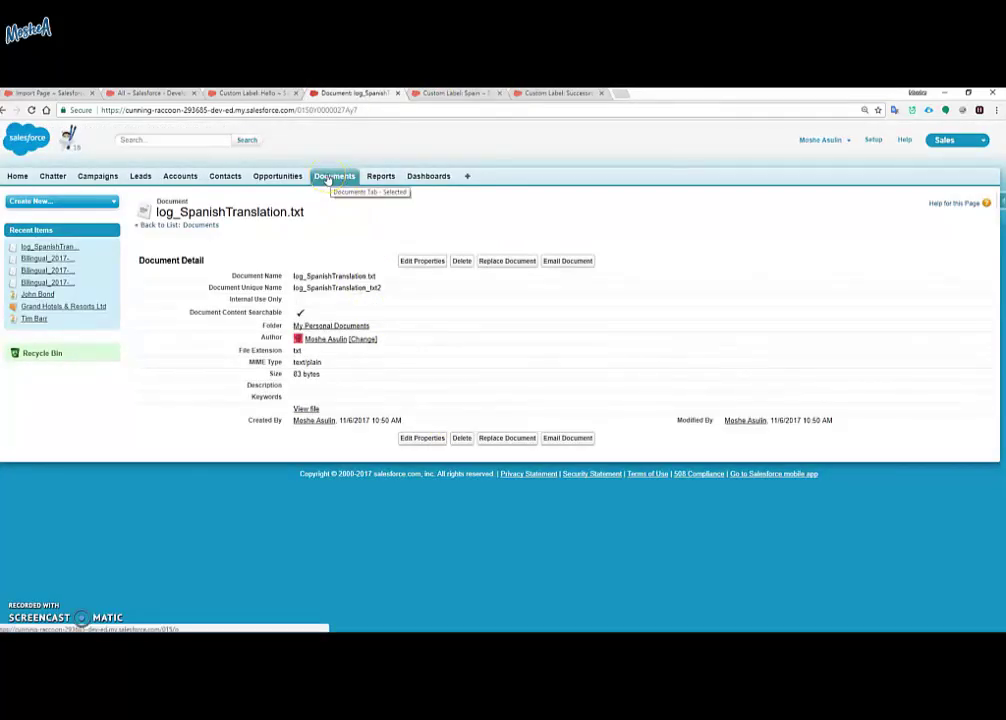
{"action": "left_click", "coordinate": [328, 177]}
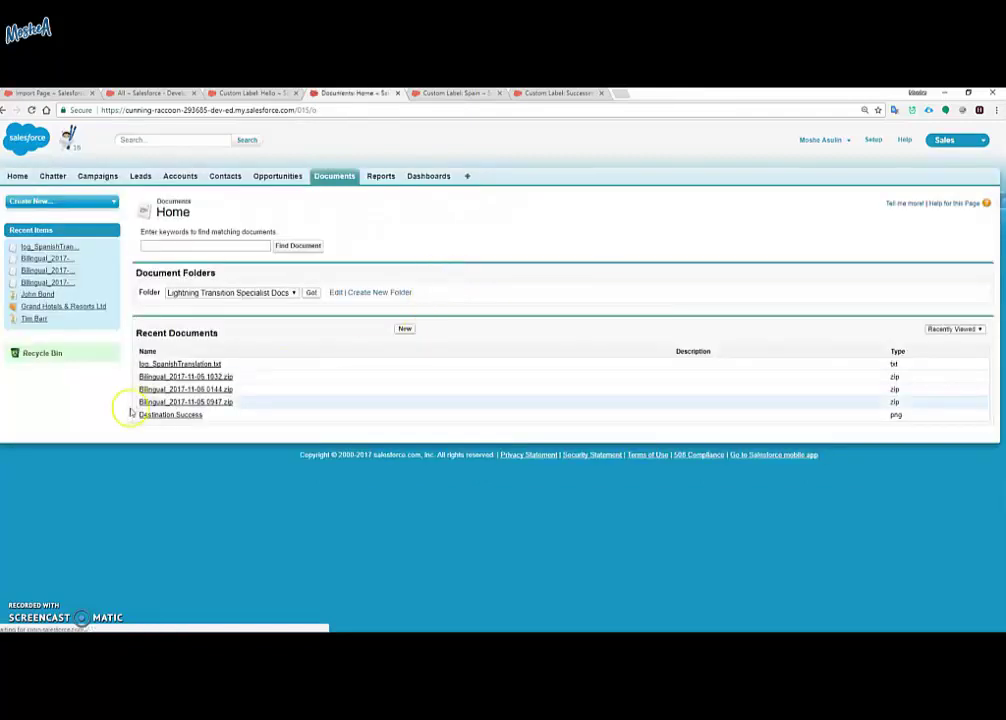